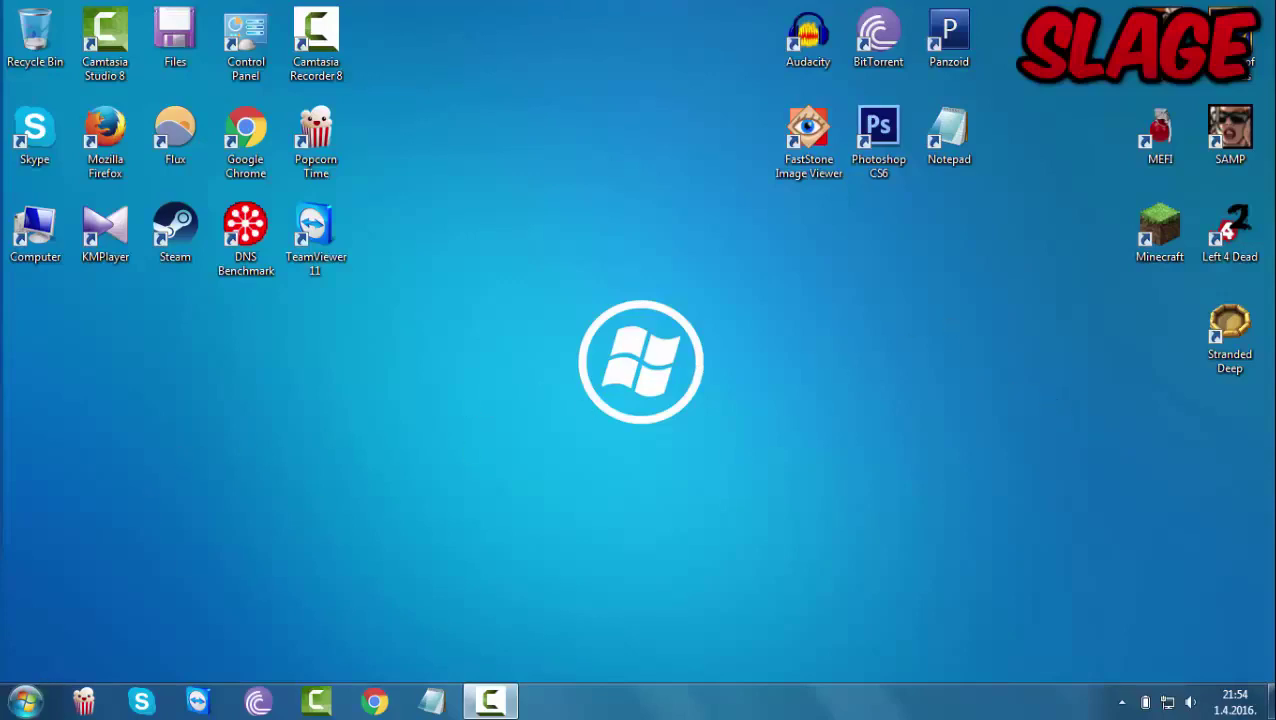
# - Open the Start menu from the Start orb on the desktop
pyautogui.click(10, 705)
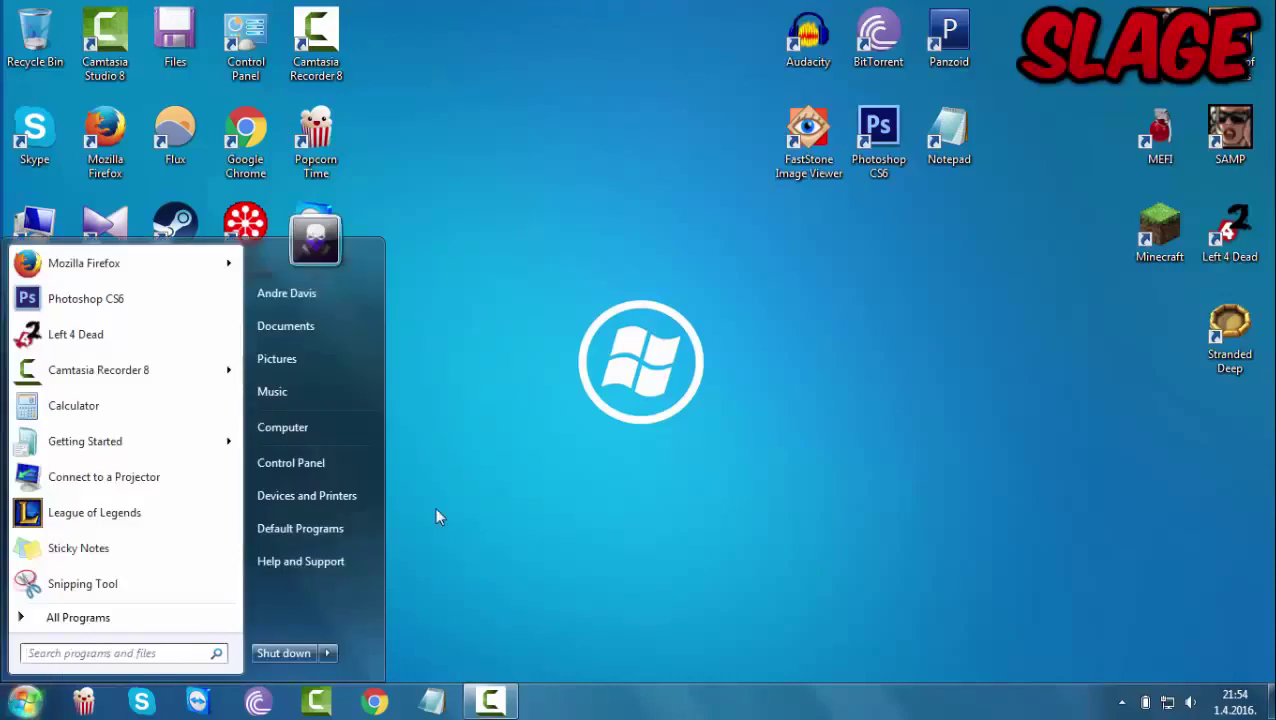
# - Open the %temp% folder and delete all 85 of its items
pyautogui.write('%temp%')
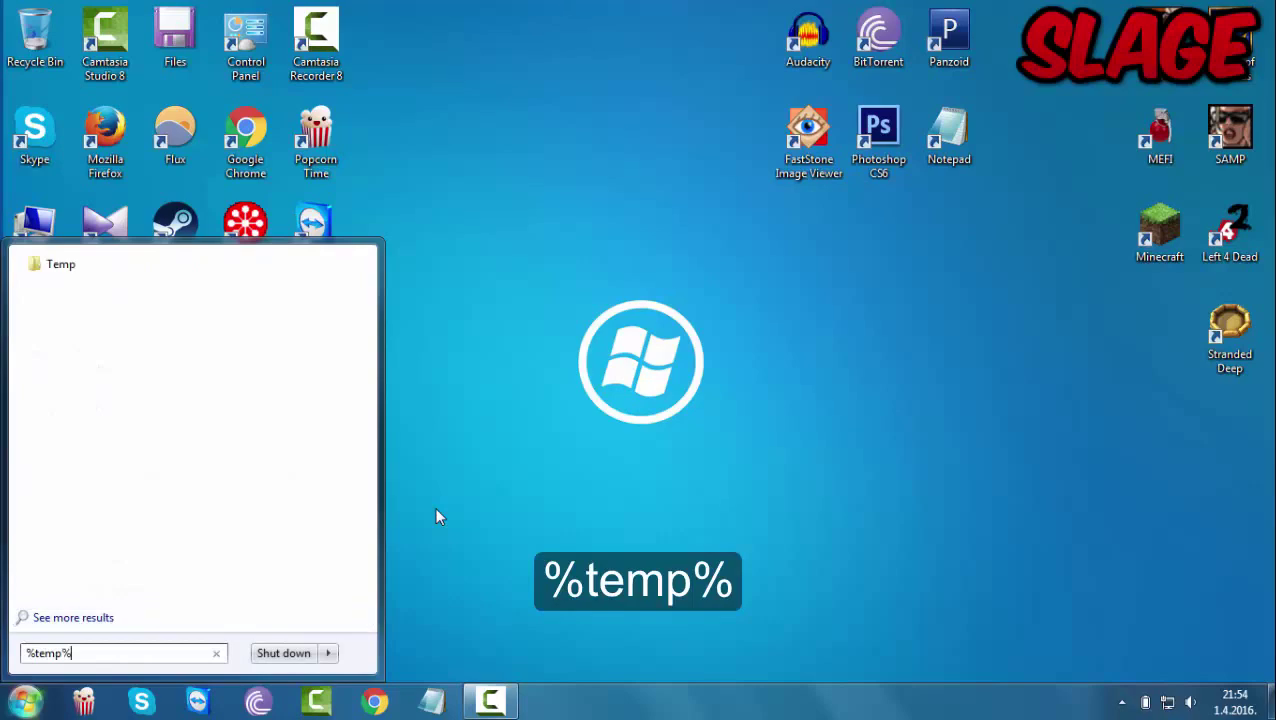
pyautogui.press('Return')
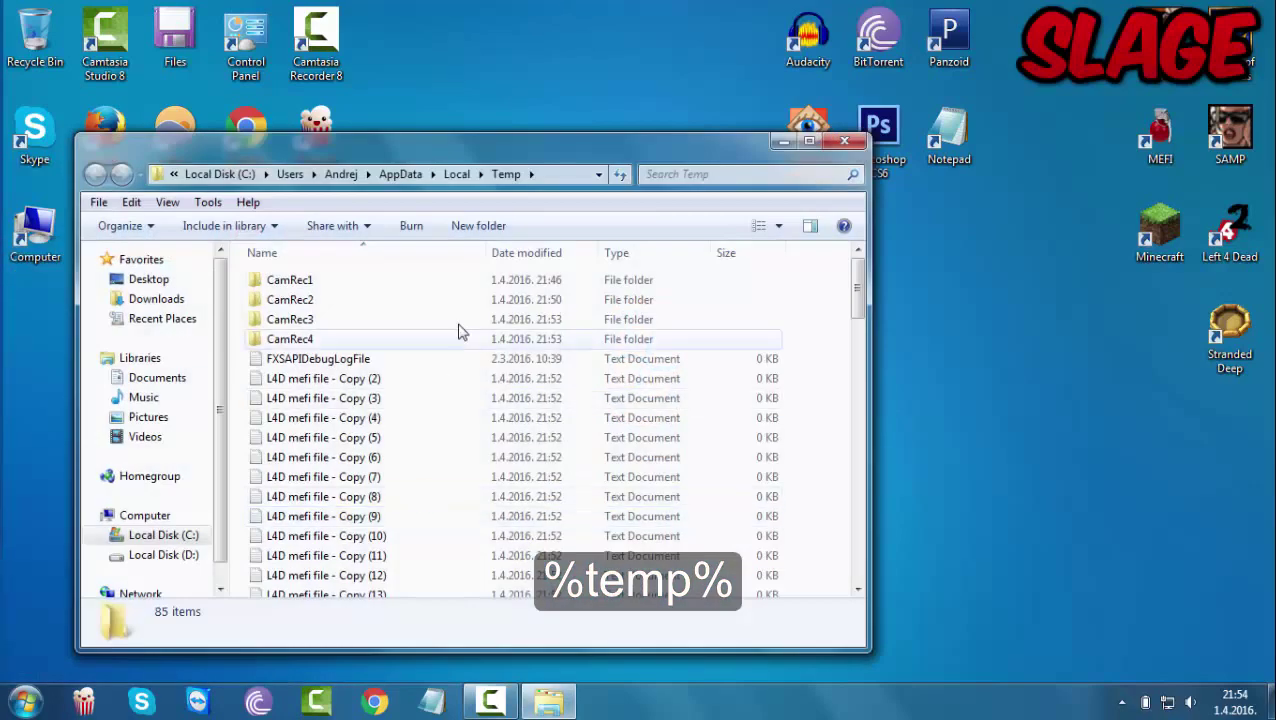
pyautogui.scroll(-5, 640, 355)
pyautogui.scroll(-15, 678, 396)
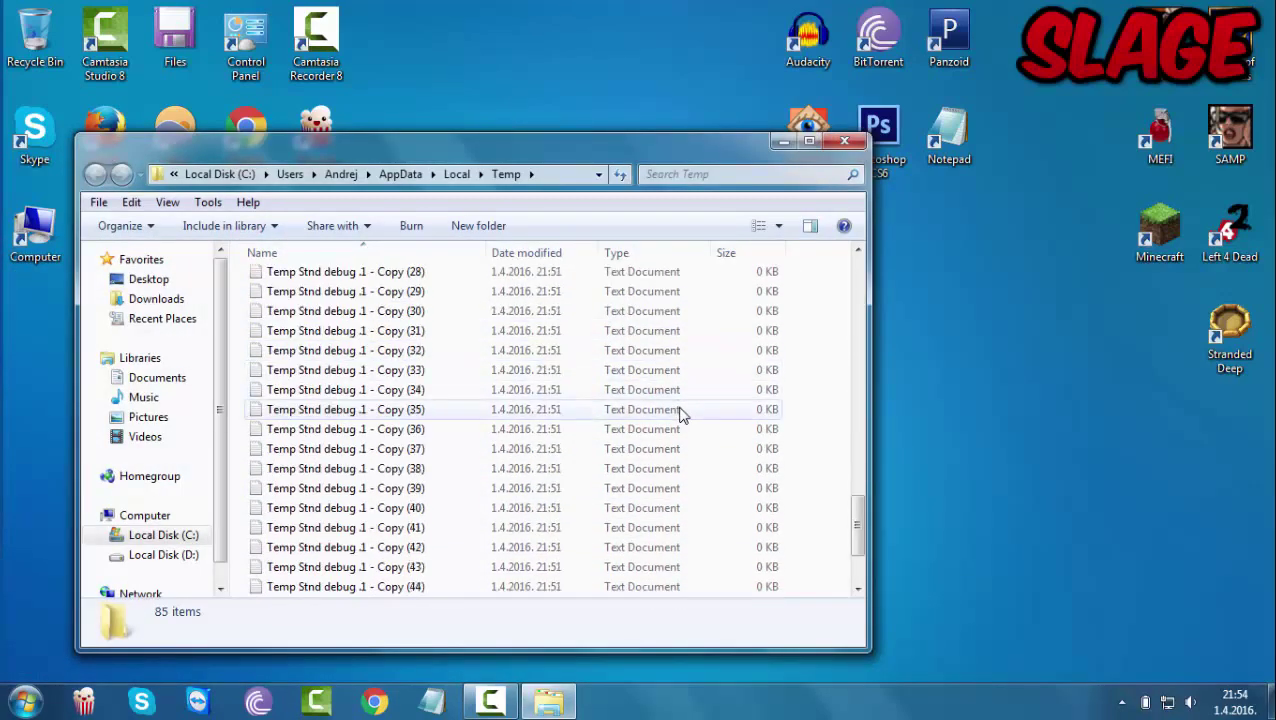
pyautogui.scroll(20, 689, 390)
pyautogui.scroll(3, 690, 390)
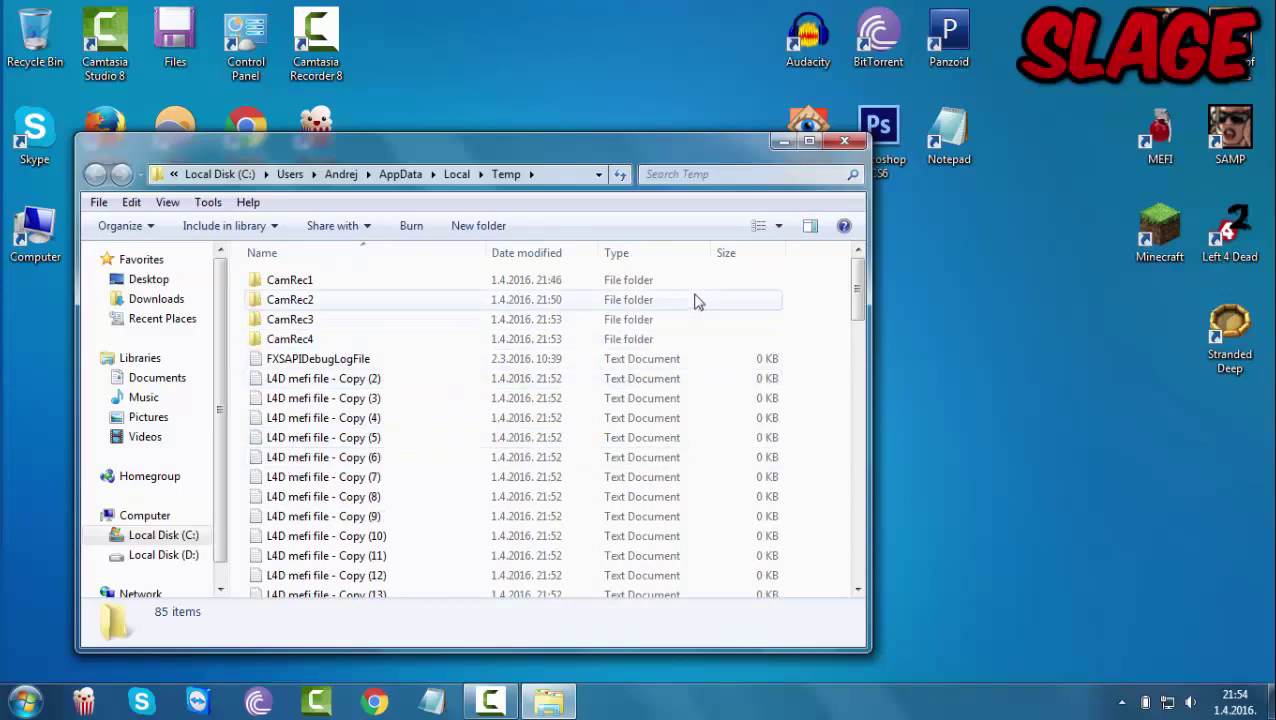
pyautogui.hotkey('ctrl', 'a')
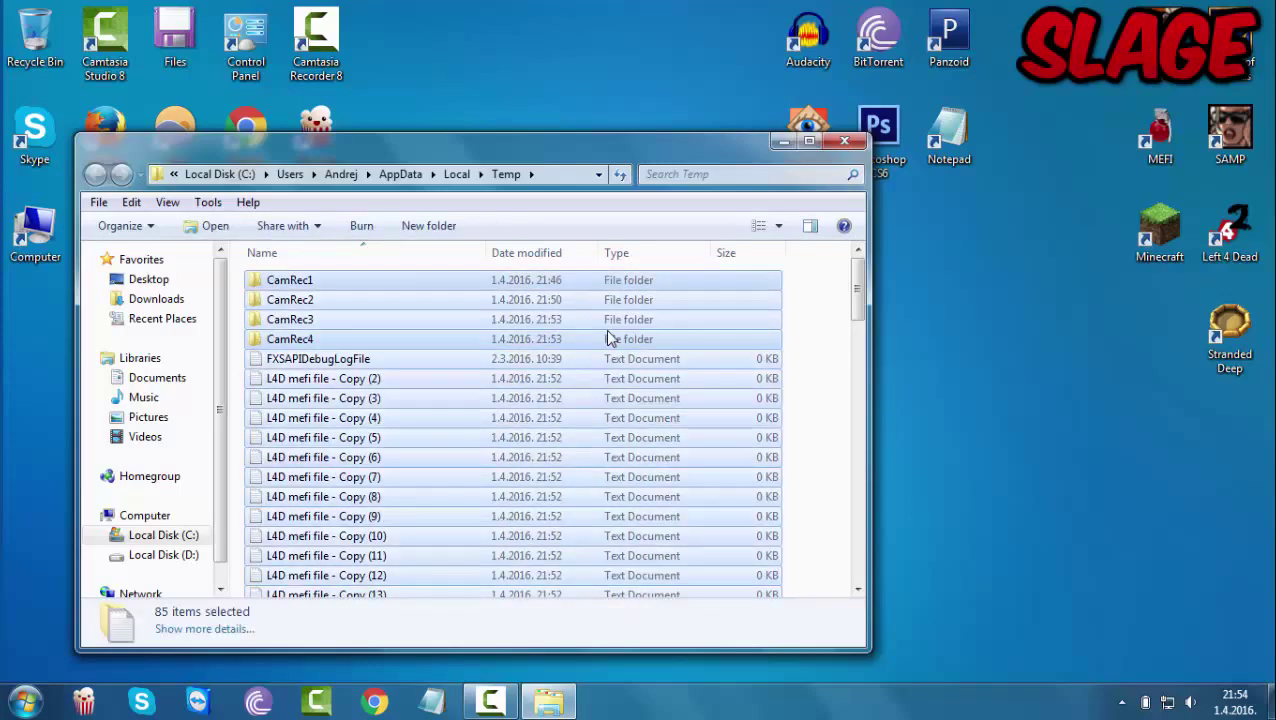
pyautogui.press('Delete')
pyautogui.press('Return')
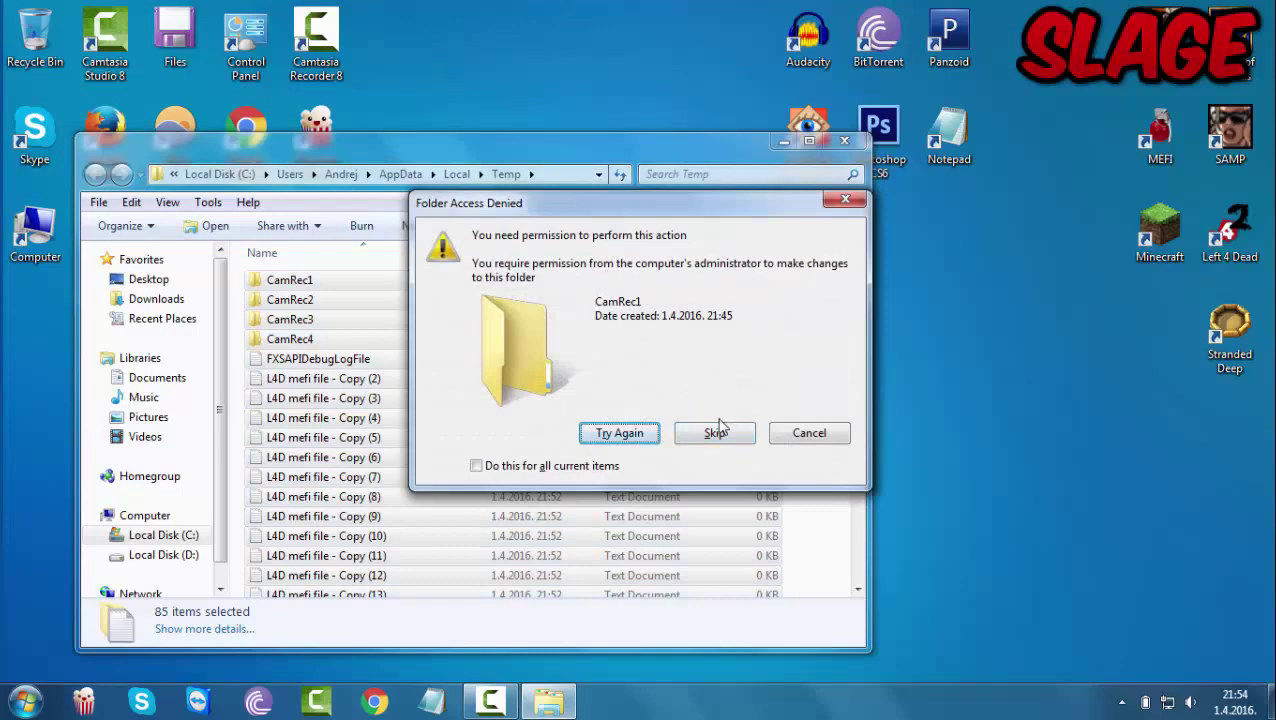
# - Skip the locked CamRec1–4 folders and FXSAPIDebugLogFile, then close the Temp window
pyautogui.click(720, 432)
pyautogui.click(725, 436)
pyautogui.click(726, 436)
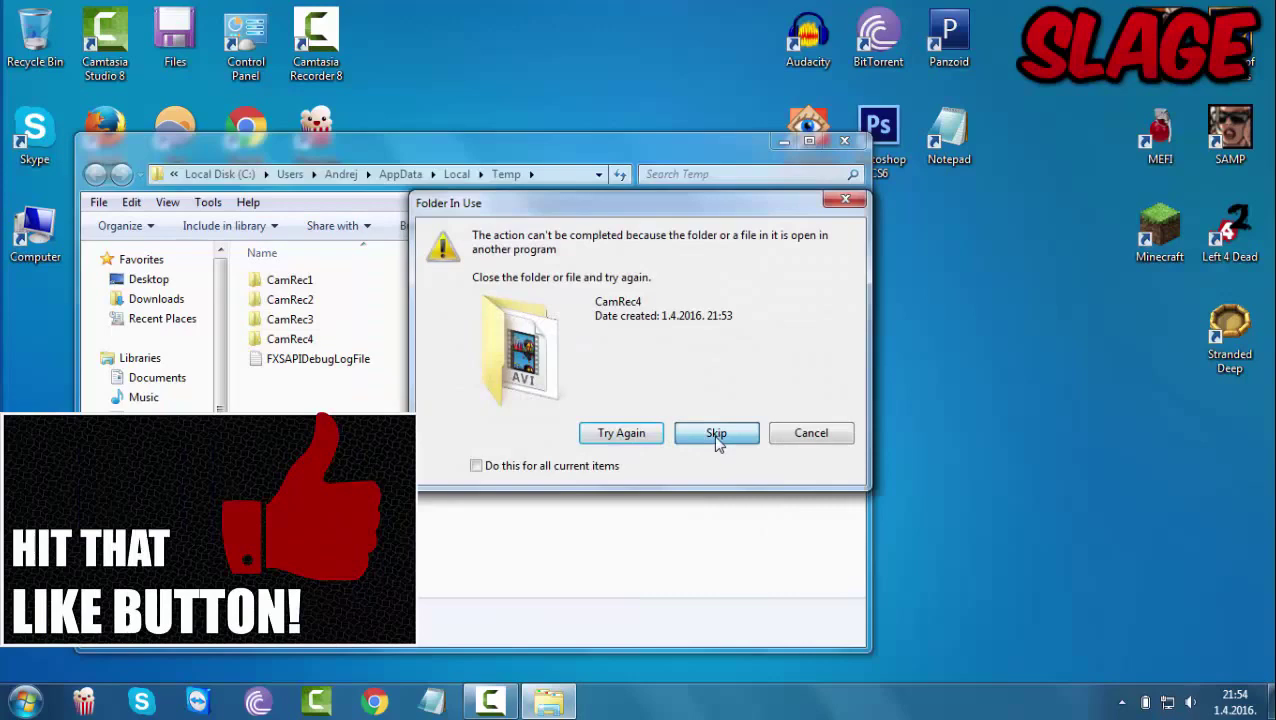
pyautogui.click(716, 440)
pyautogui.click(720, 430)
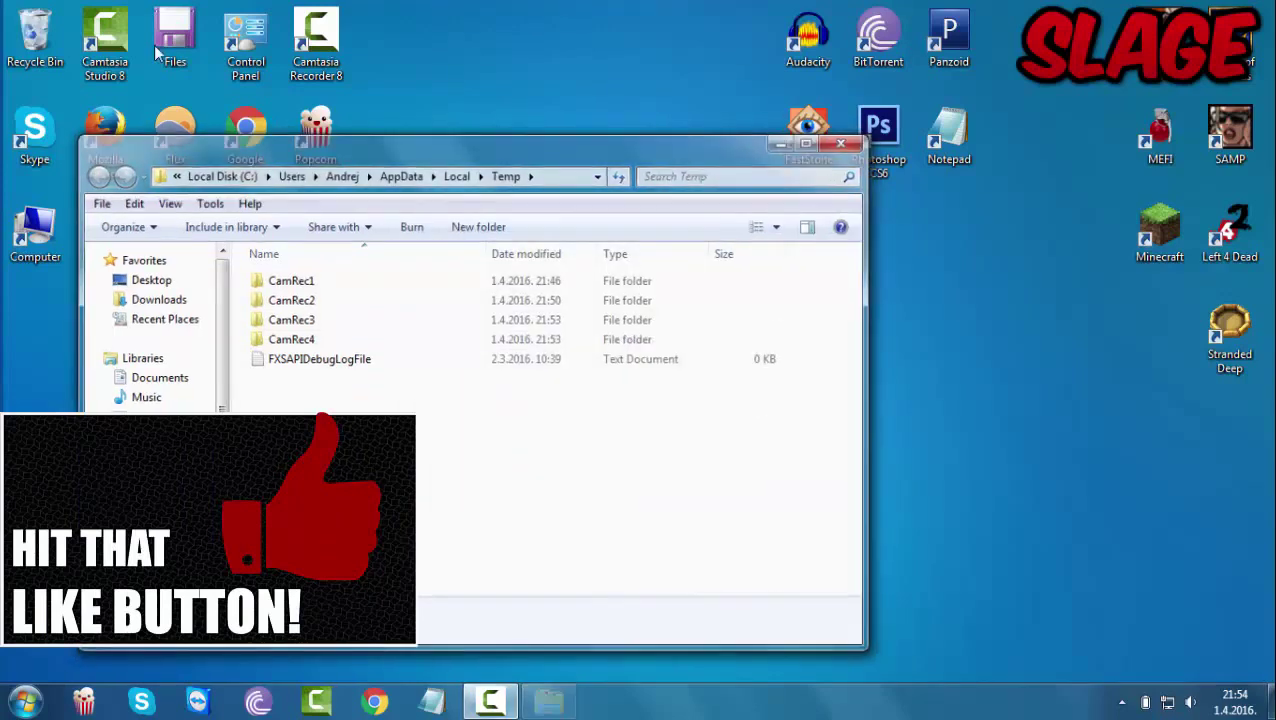
pyautogui.hotkey('alt', 'F4')
# - Permanently empty the Recycle Bin and close it
pyautogui.doubleClick(35, 40)
pyautogui.hotkey('ctrl', 'a')
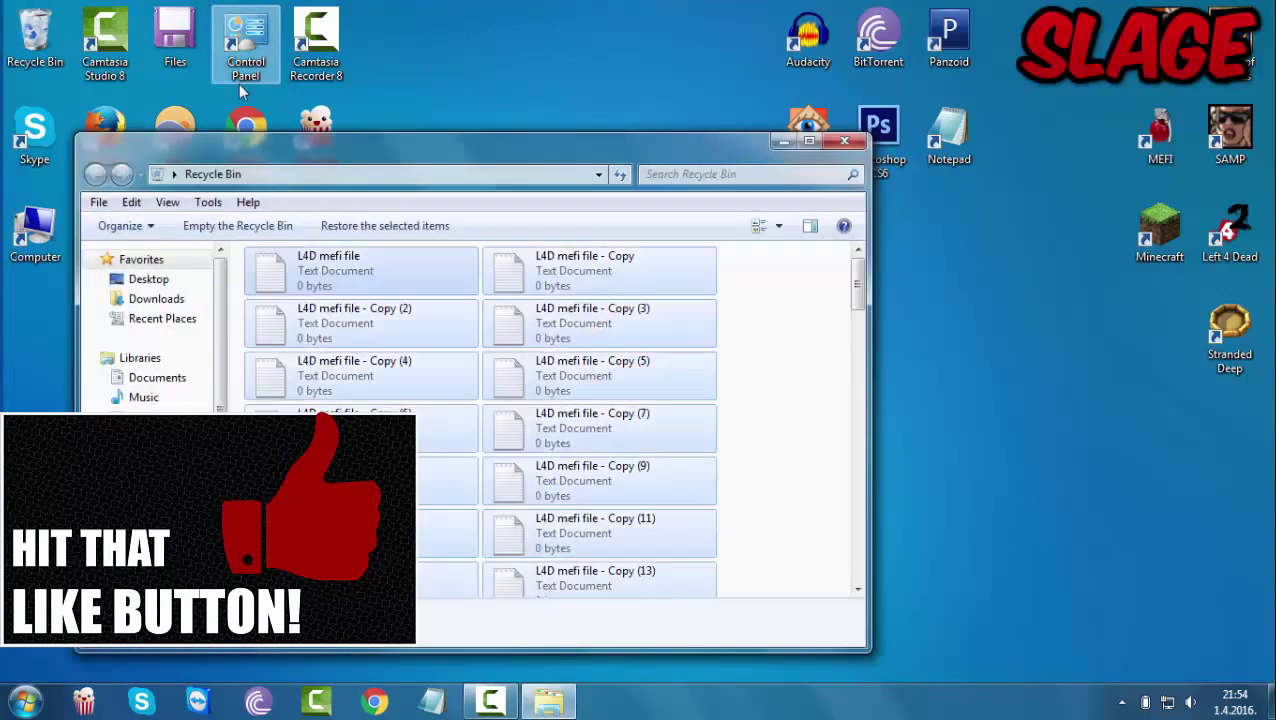
pyautogui.press('Delete')
pyautogui.press('Return')
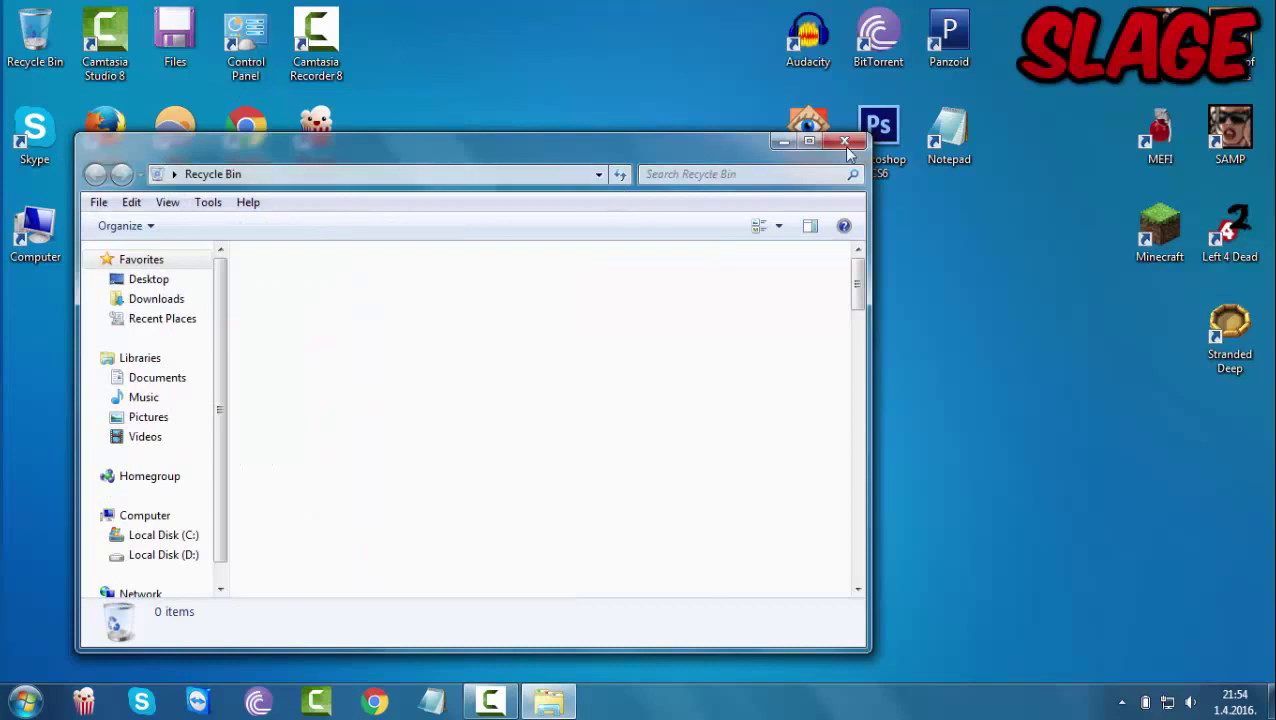
pyautogui.click(845, 143)
pyautogui.press('super')
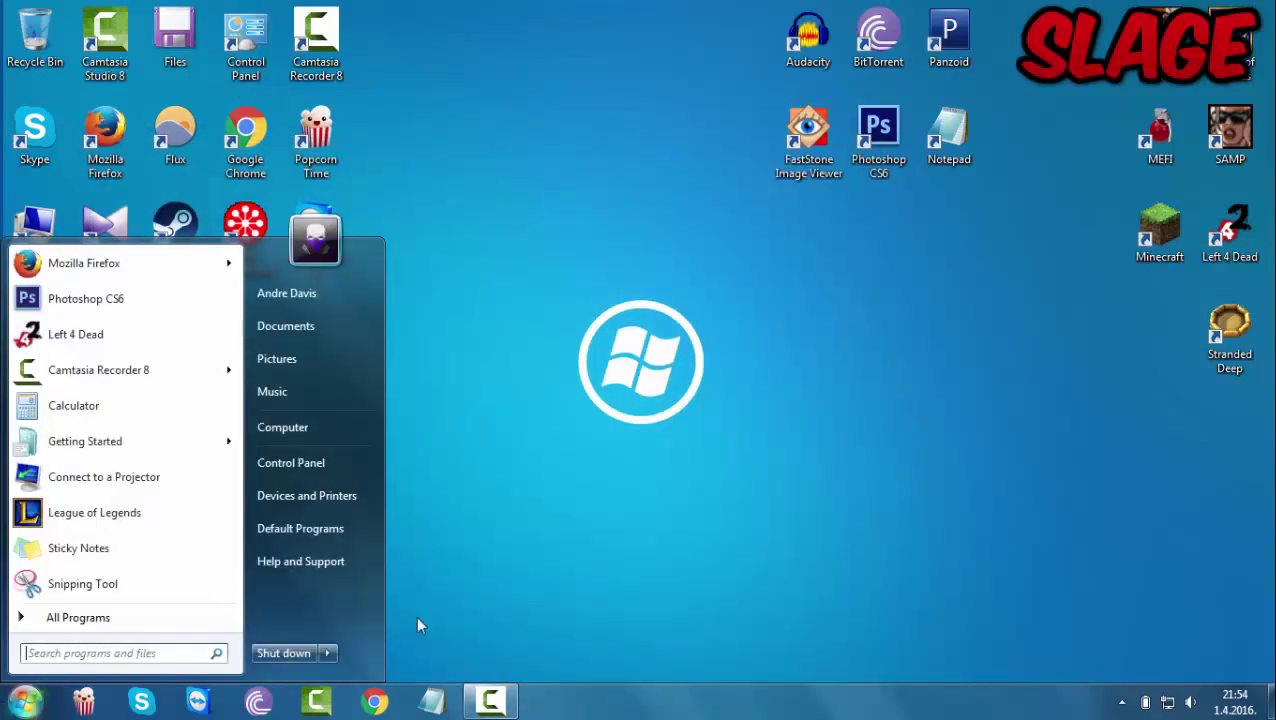
# - Open the Prefetch folder through the Run box
pyautogui.write('t')
pyautogui.press('BackSpace')
pyautogui.write('run')
pyautogui.press('Return')
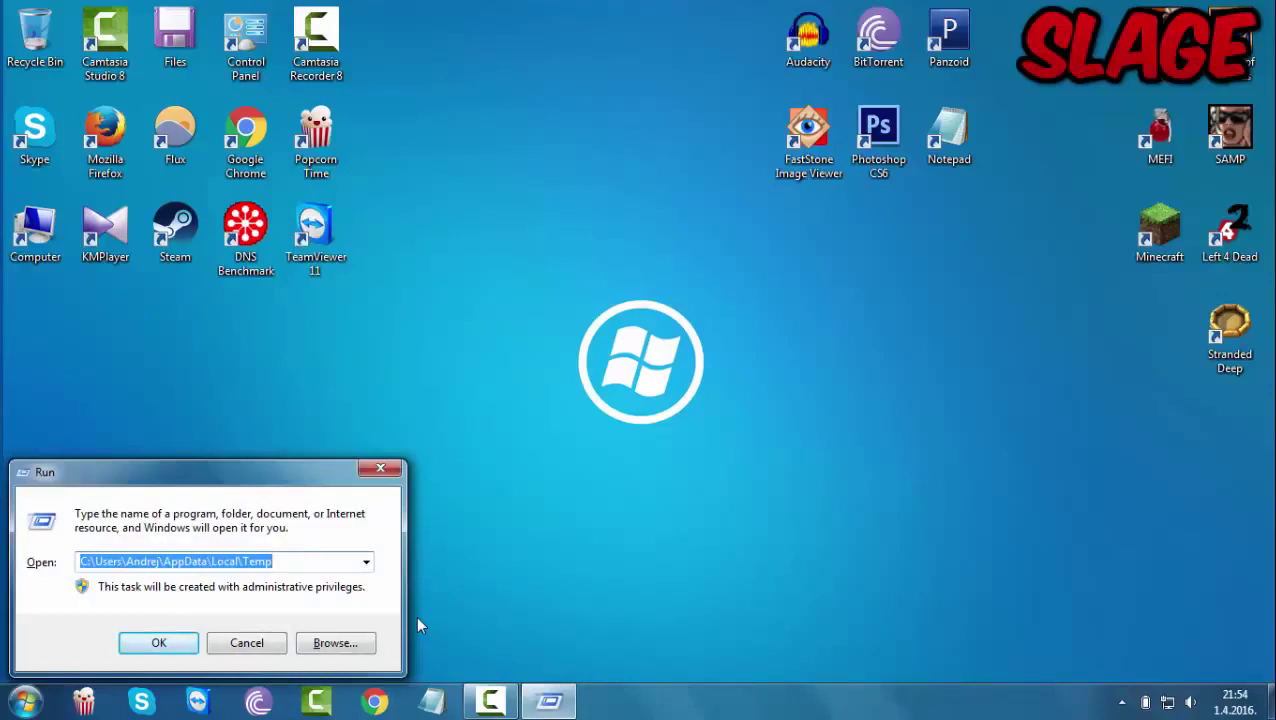
pyautogui.write('prefetch')
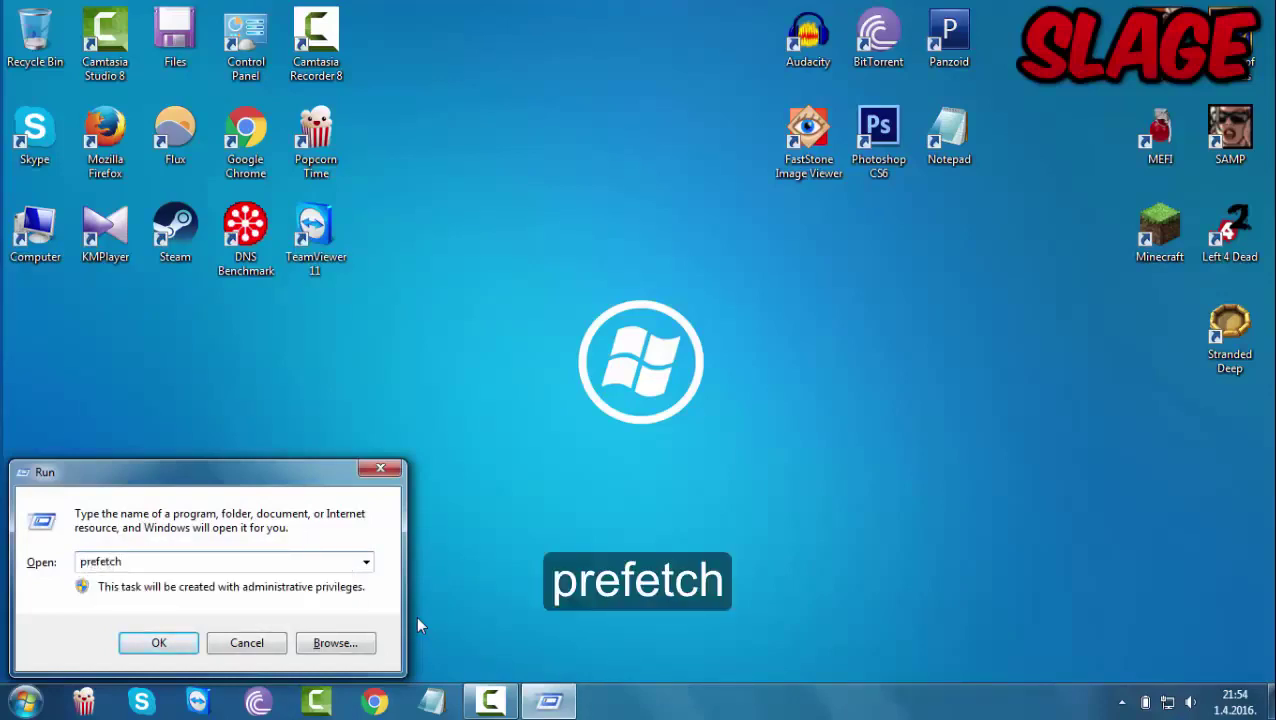
pyautogui.press('Return')
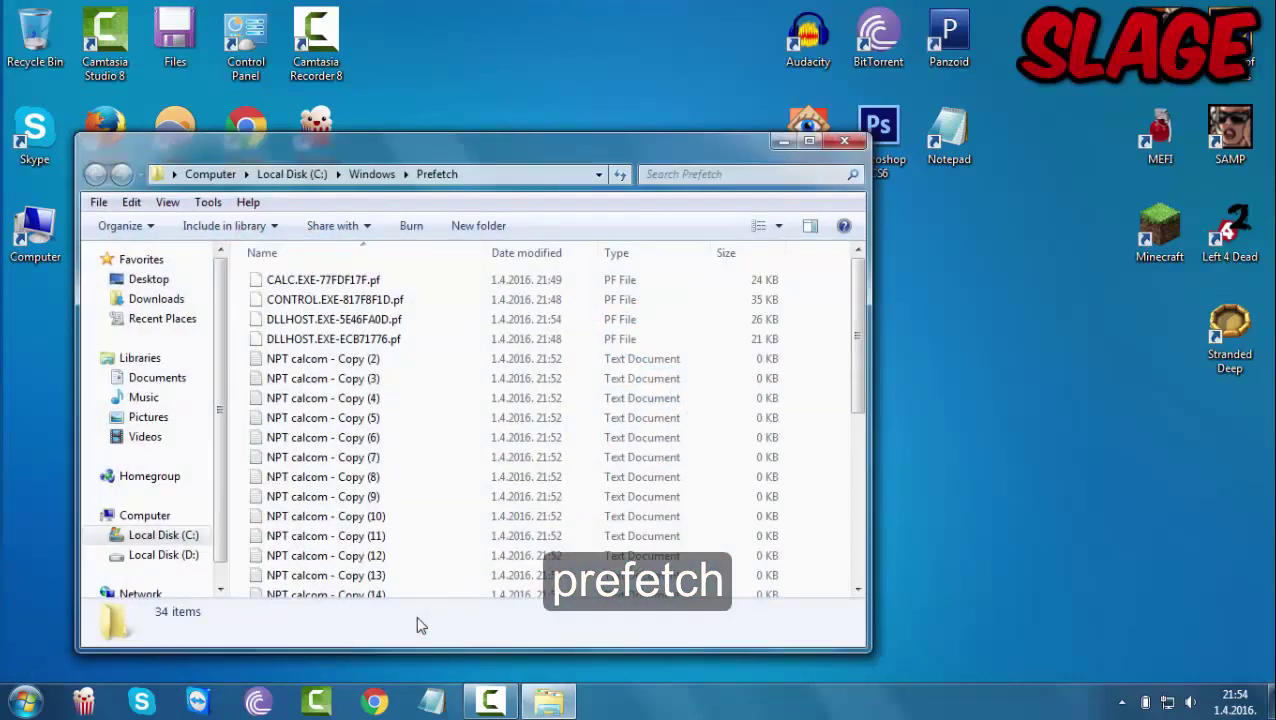
# - Delete all 34 files in the Prefetch folder
pyautogui.scroll(-6, 493, 461)
pyautogui.scroll(2, 501, 447)
pyautogui.scroll(3, 501, 447)
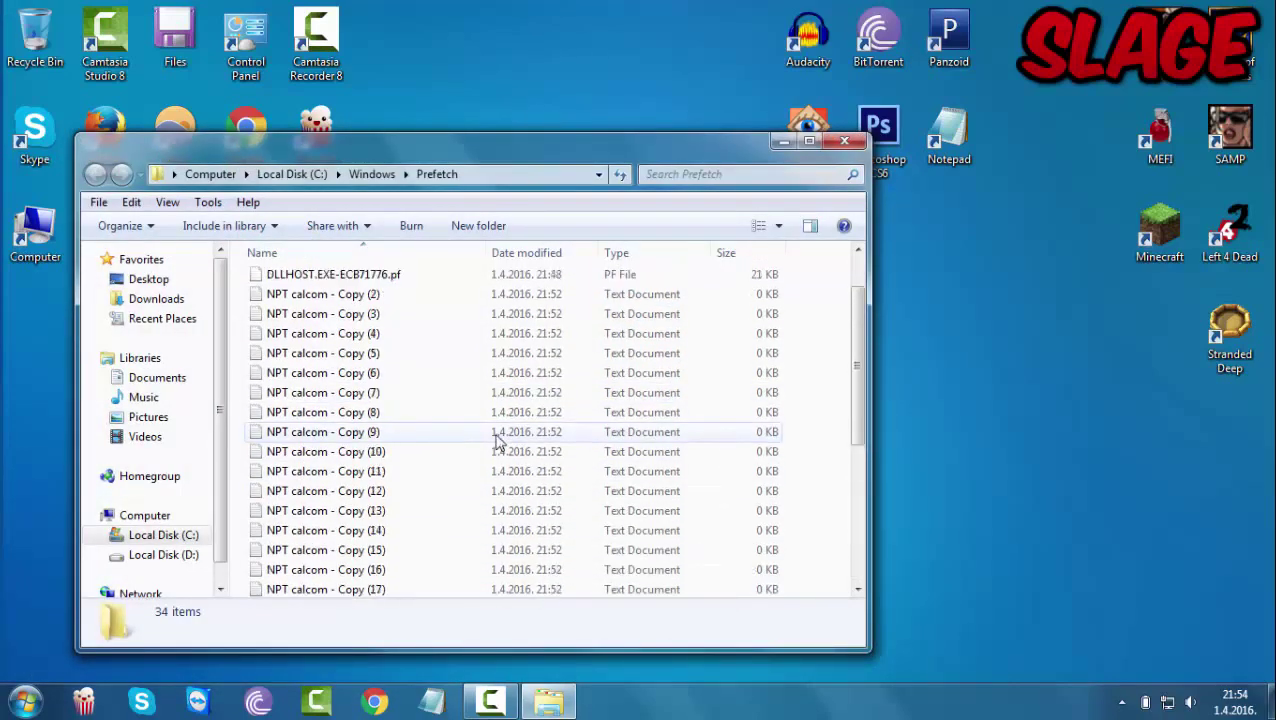
pyautogui.scroll(1, 499, 442)
pyautogui.scroll(-1, 499, 442)
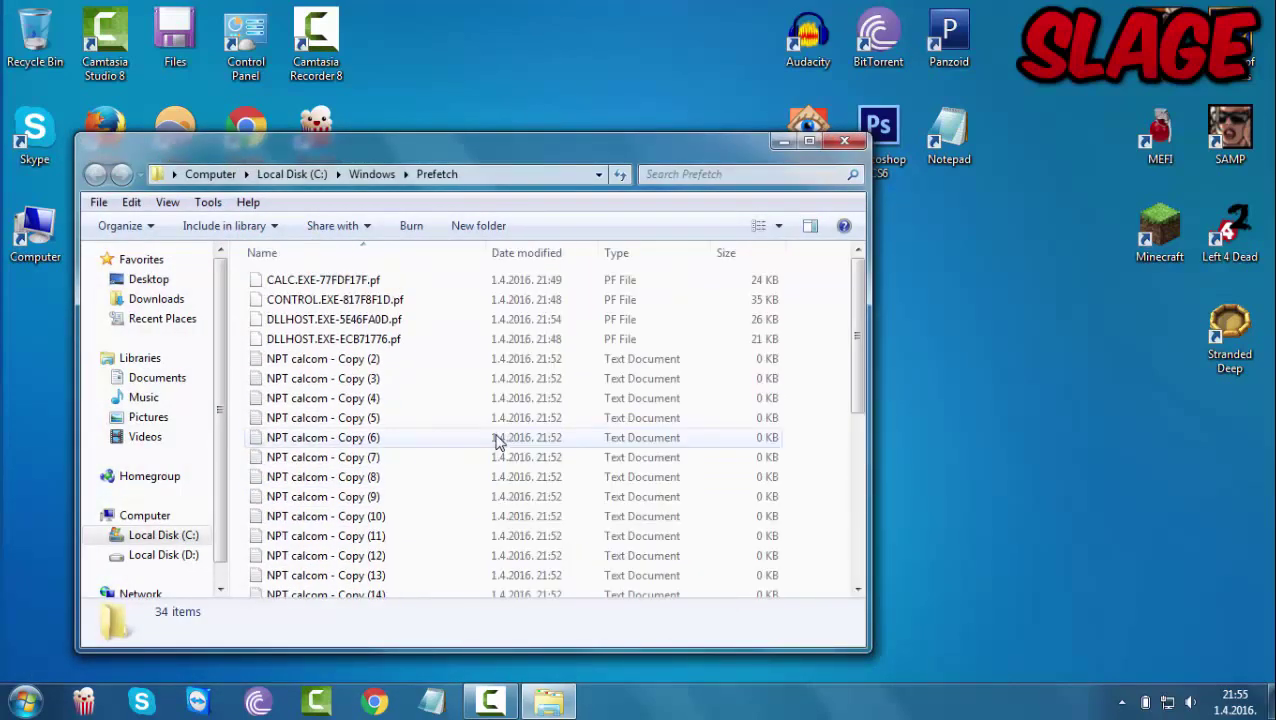
pyautogui.hotkey('ctrl', 'a')
pyautogui.press('Delete')
pyautogui.press('Return')
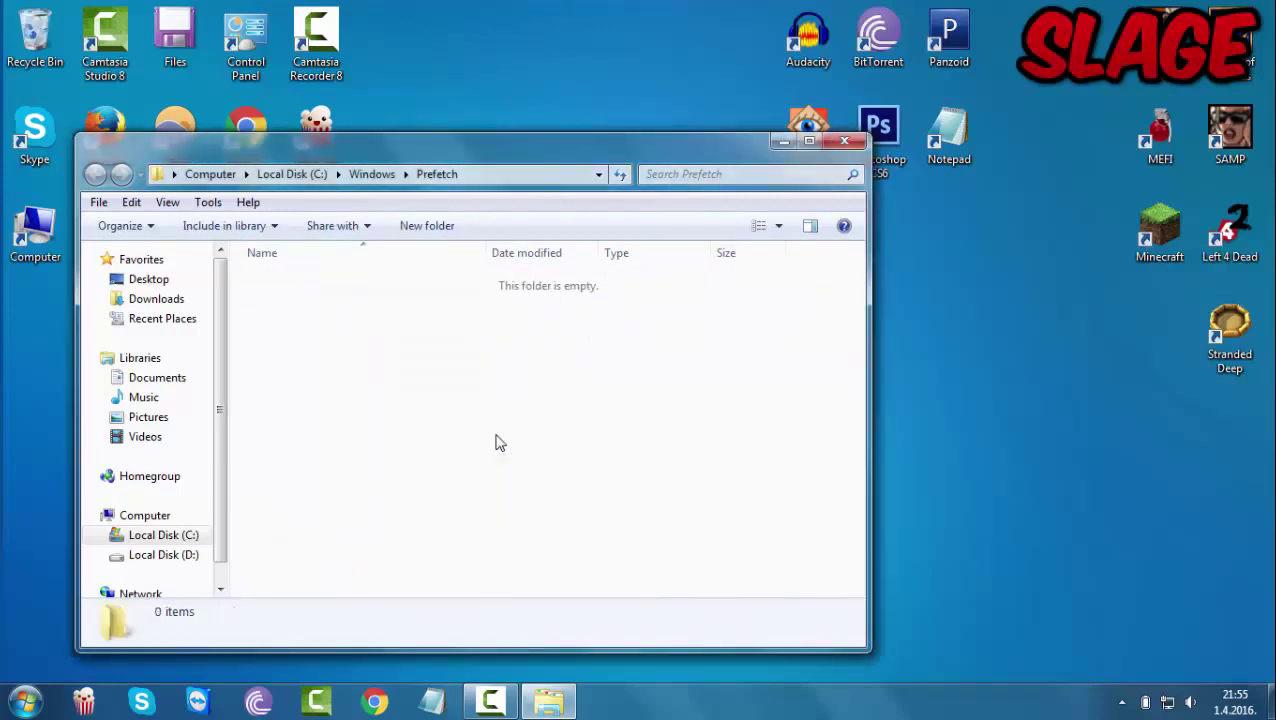
# - Close Prefetch and permanently delete the 34 recycled items from the Recycle Bin
pyautogui.click(844, 140)
pyautogui.doubleClick(8, 25)
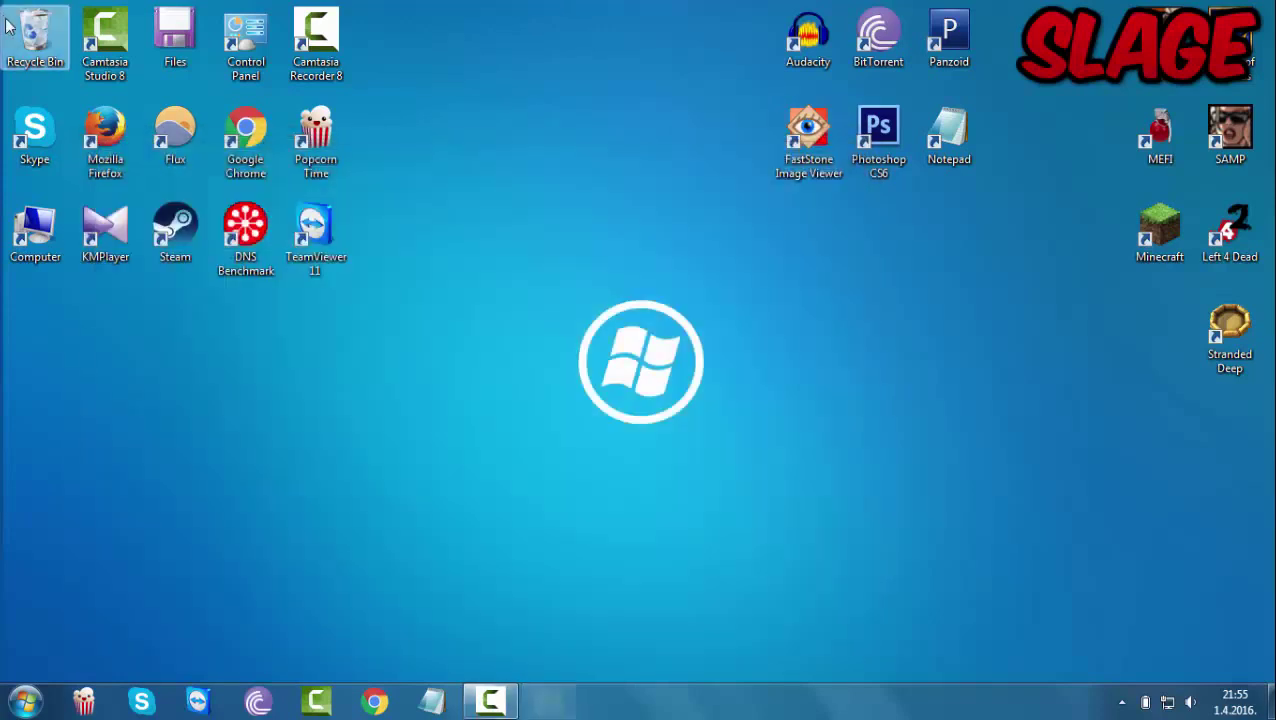
pyautogui.press('Delete')
pyautogui.press('Return')
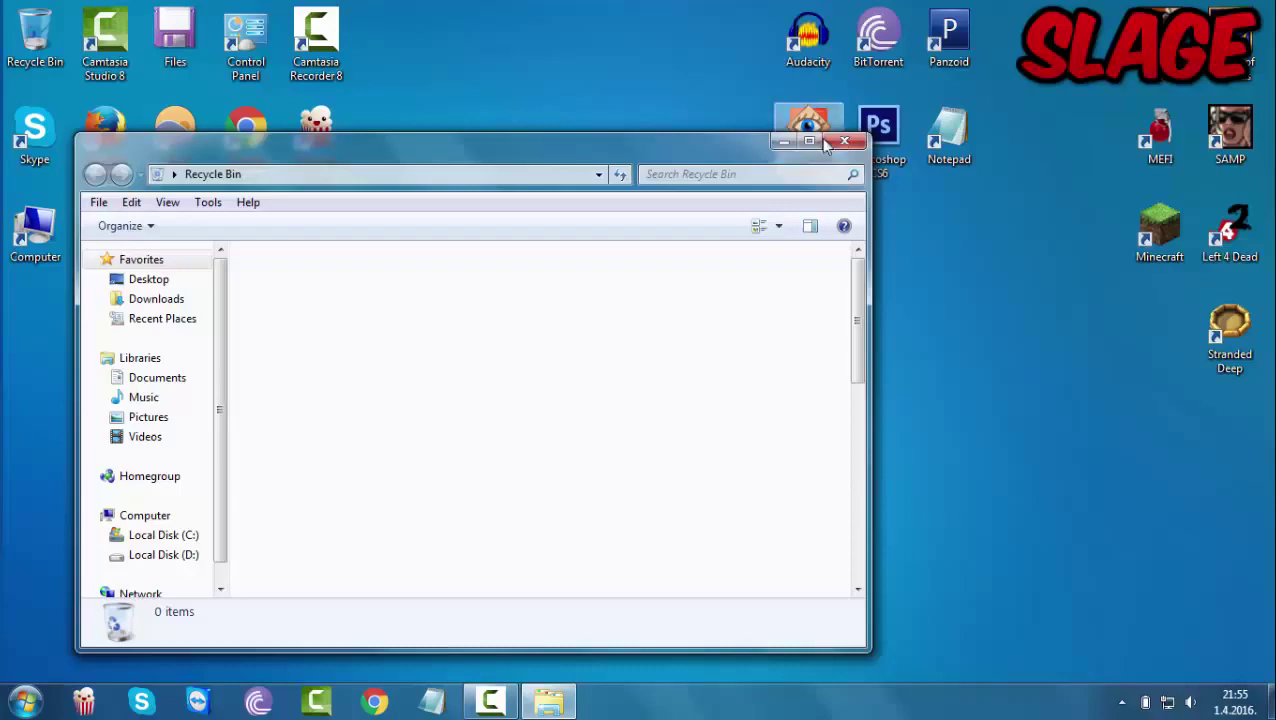
pyautogui.click(844, 141)
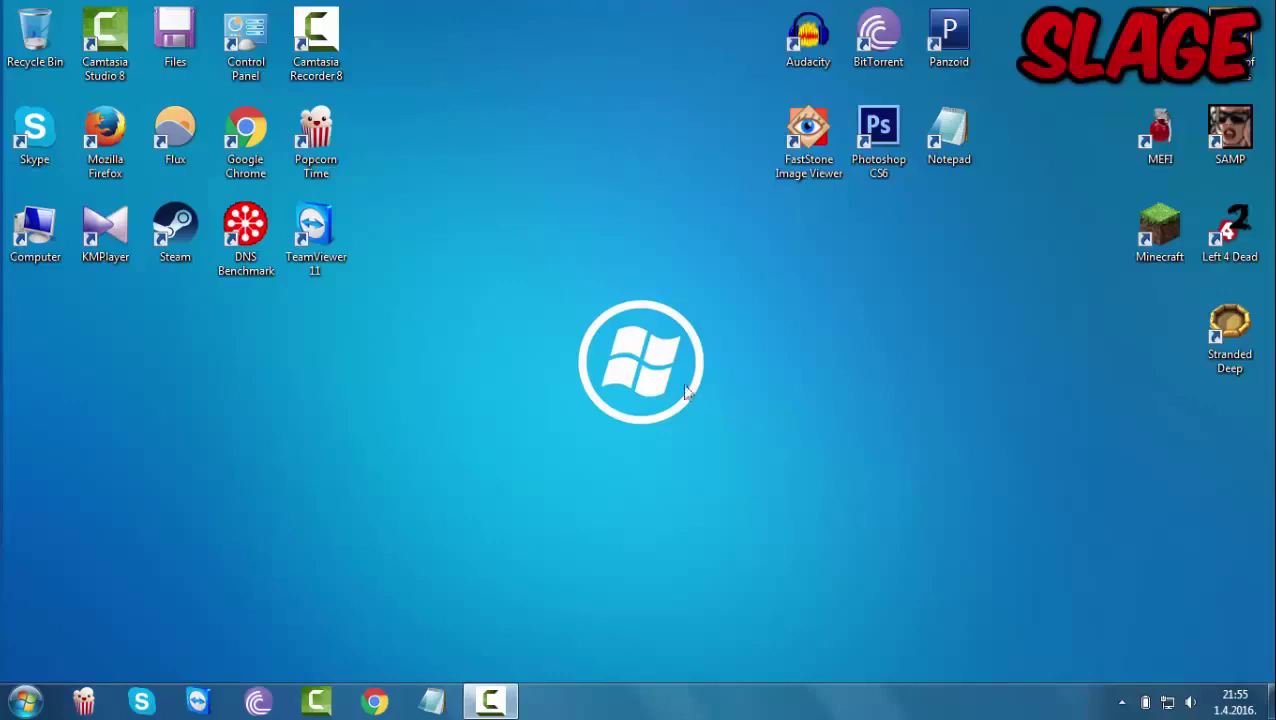
# - Open the Advanced tab of System Properties via Computer's Properties page
pyautogui.click(10, 703)
pyautogui.rightClick(300, 435)
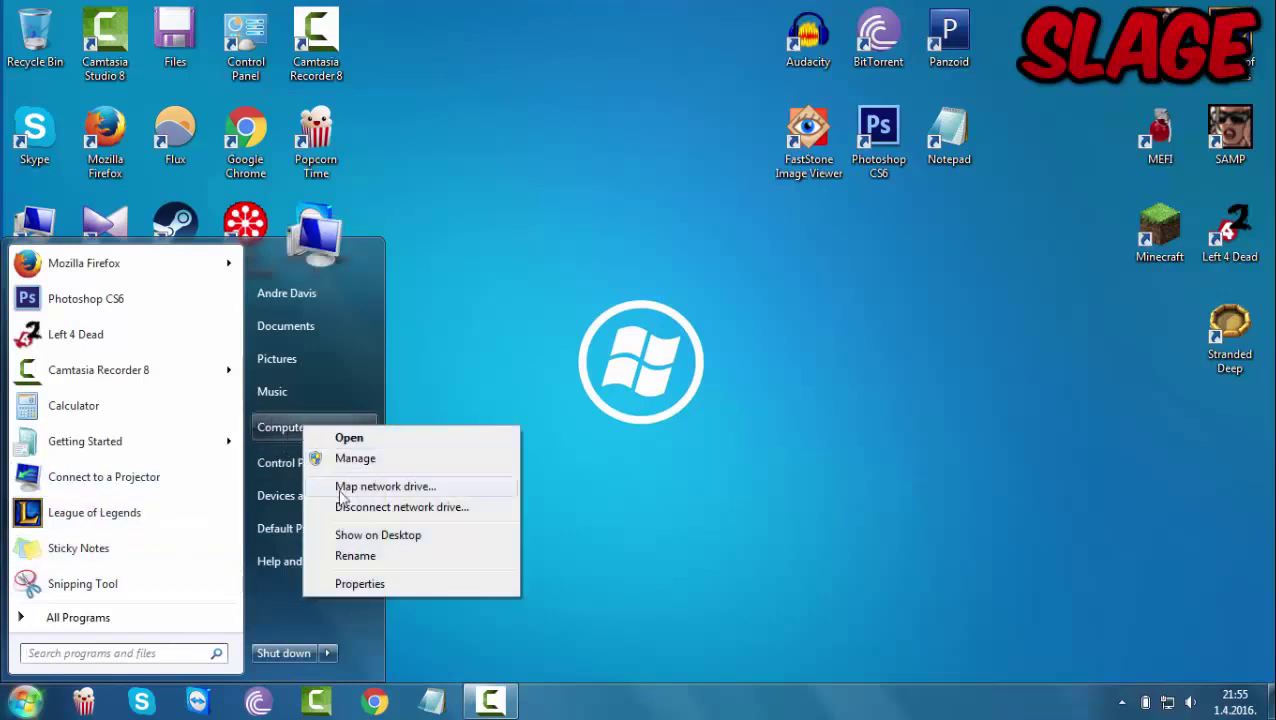
pyautogui.click(362, 584)
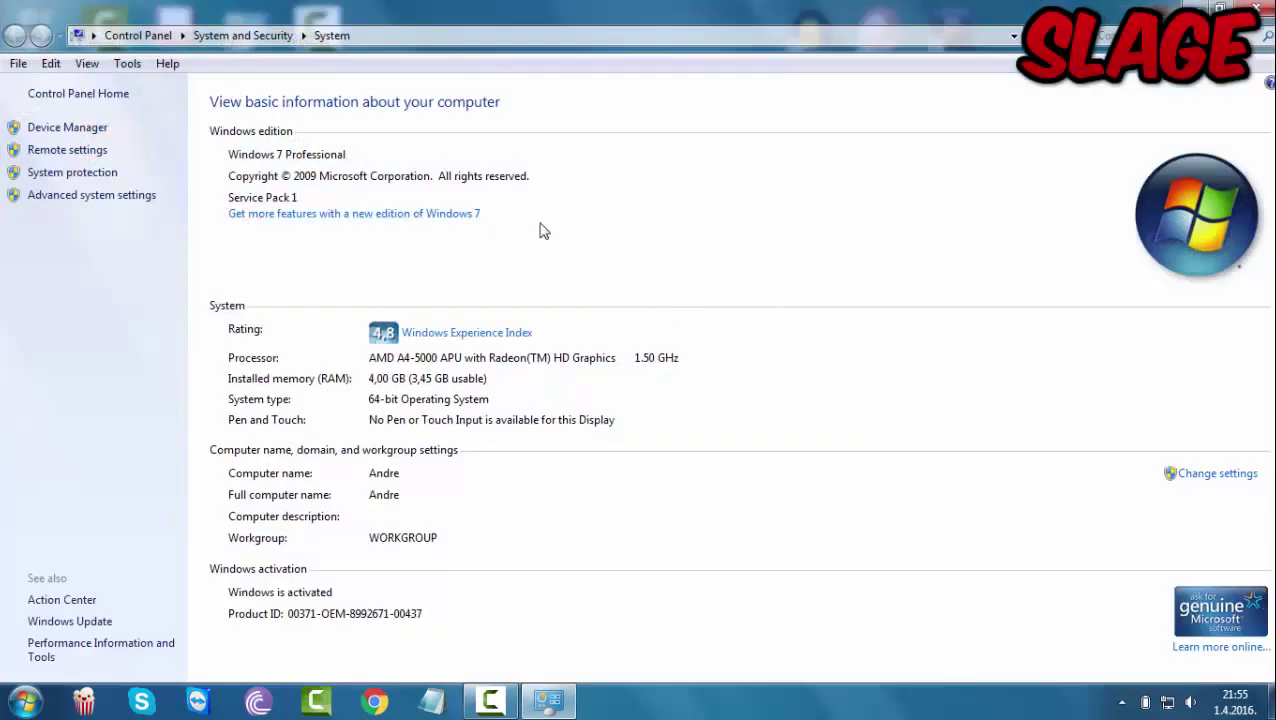
pyautogui.click(148, 204)
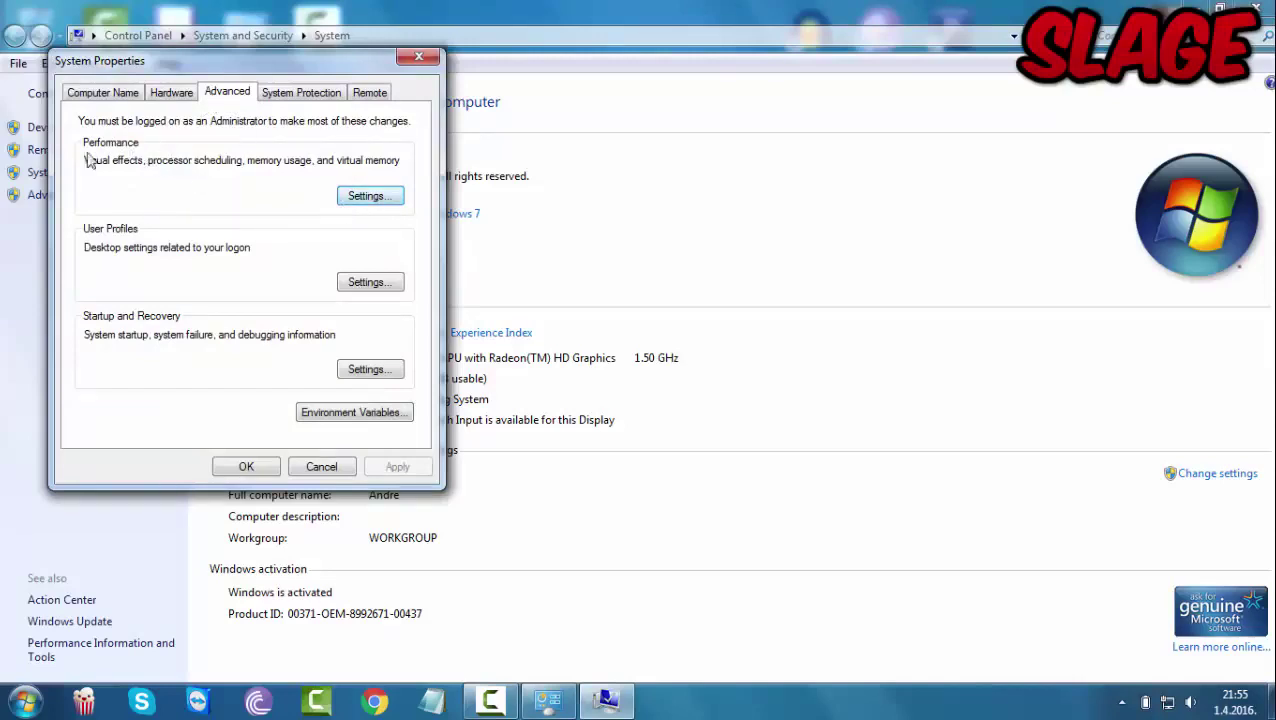
# - Turn off the three window/taskbar animations and three menu and tooltip fade effects, then apply
pyautogui.click(366, 196)
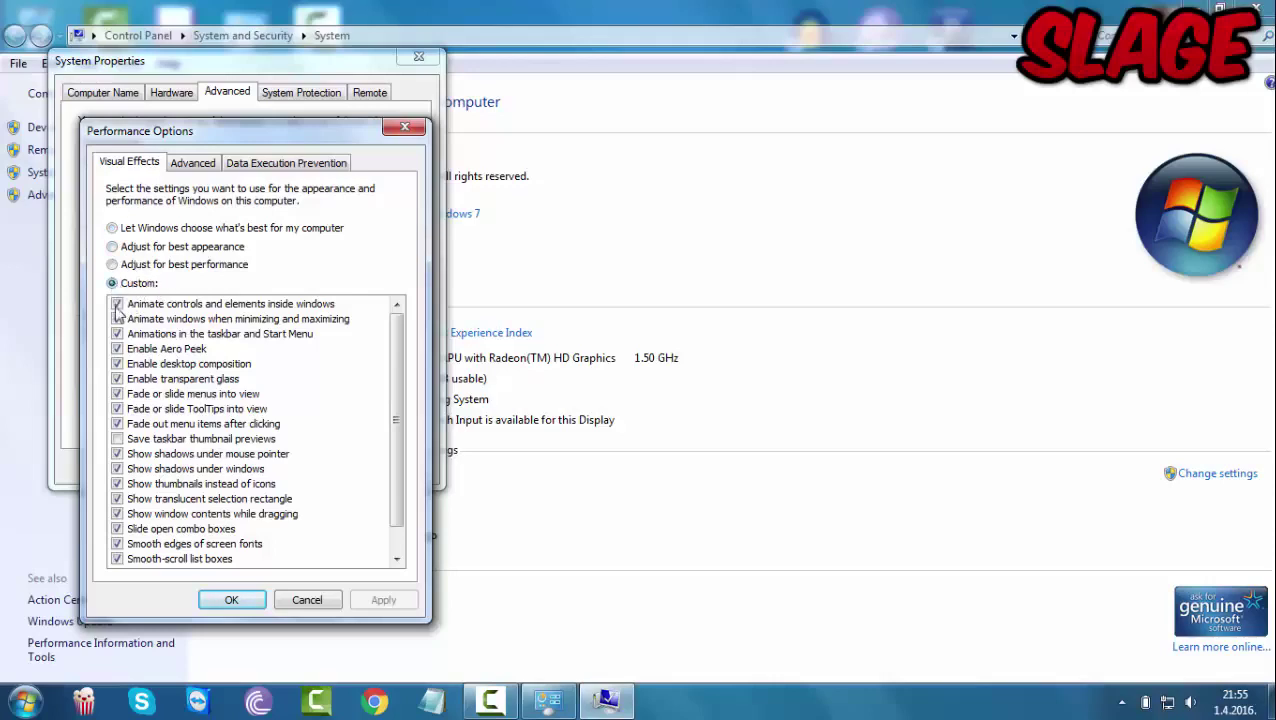
pyautogui.click(117, 303)
pyautogui.click(117, 318)
pyautogui.click(117, 333)
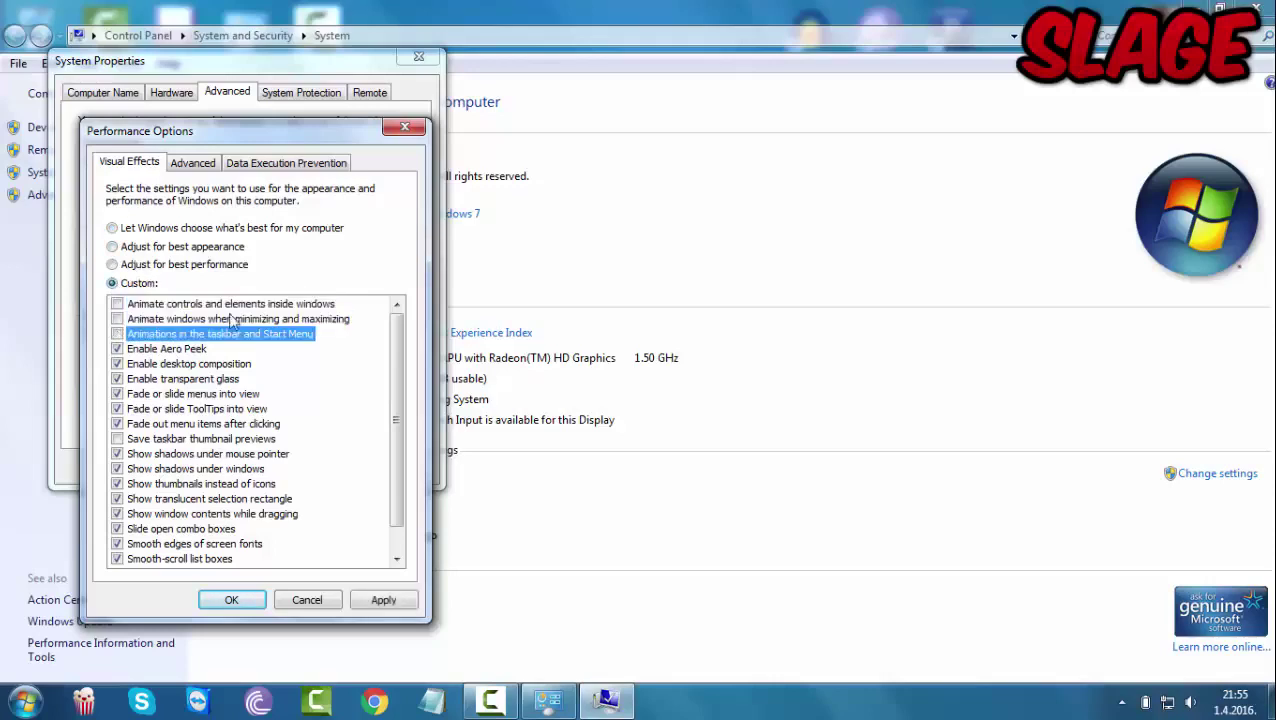
pyautogui.click(117, 393)
pyautogui.click(117, 408)
pyautogui.click(117, 423)
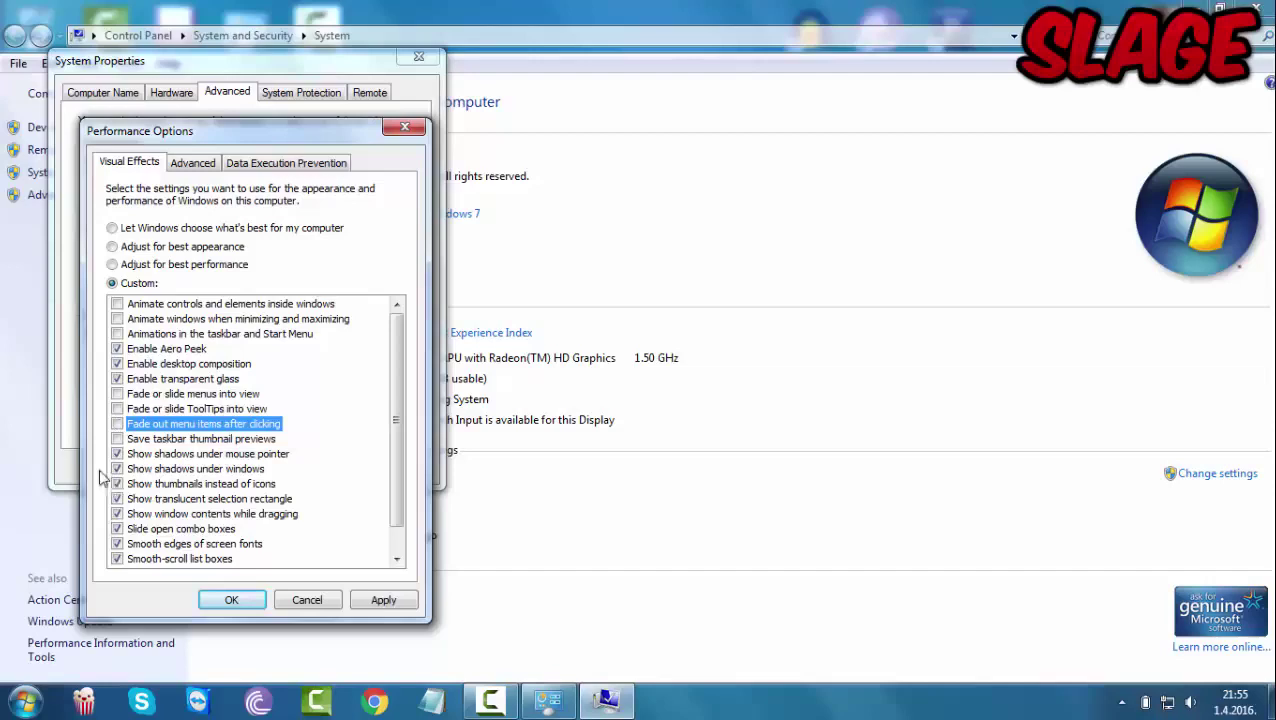
pyautogui.click(383, 600)
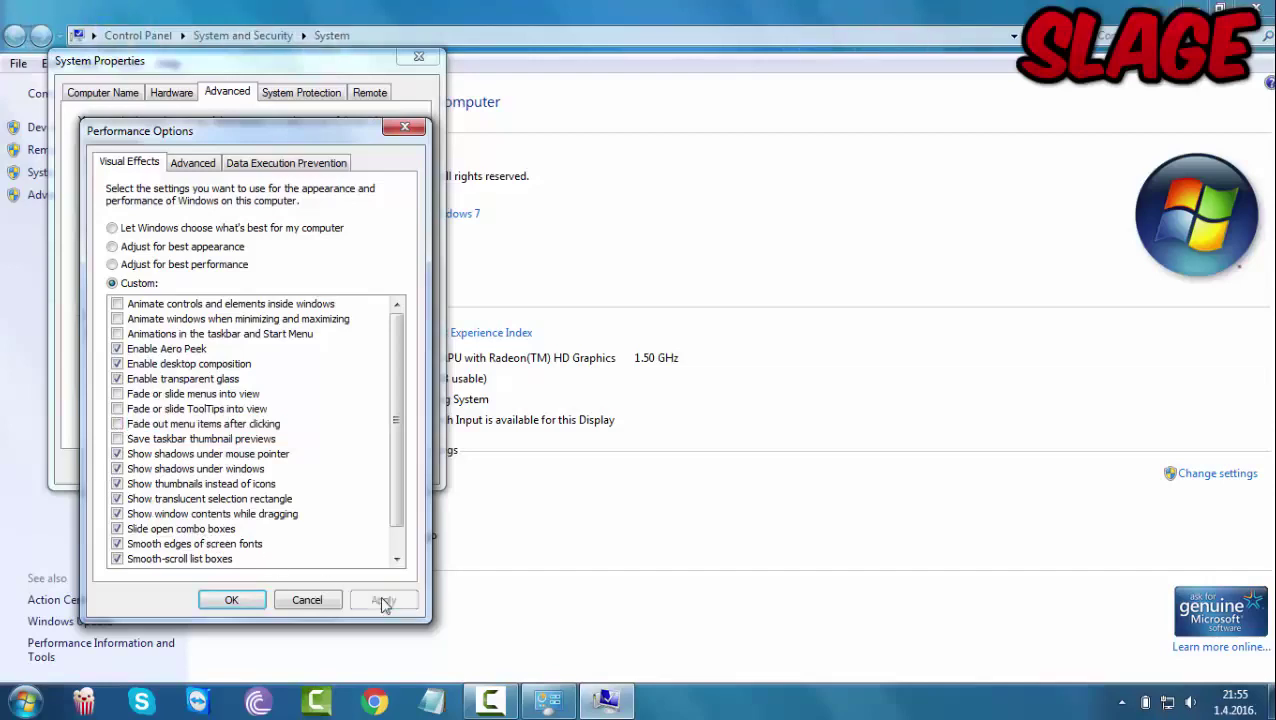
# - In Virtual Memory, disable automatic paging file management and select Custom size for drive C
pyautogui.click(196, 164)
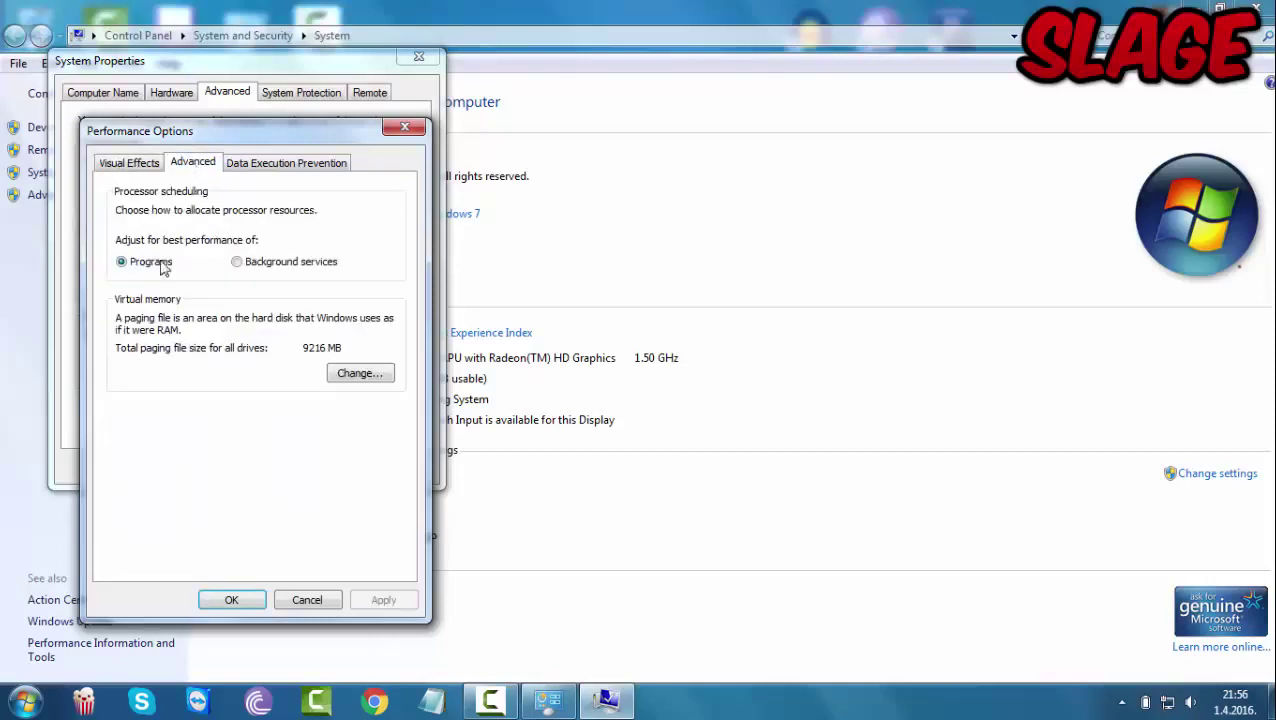
pyautogui.click(337, 373)
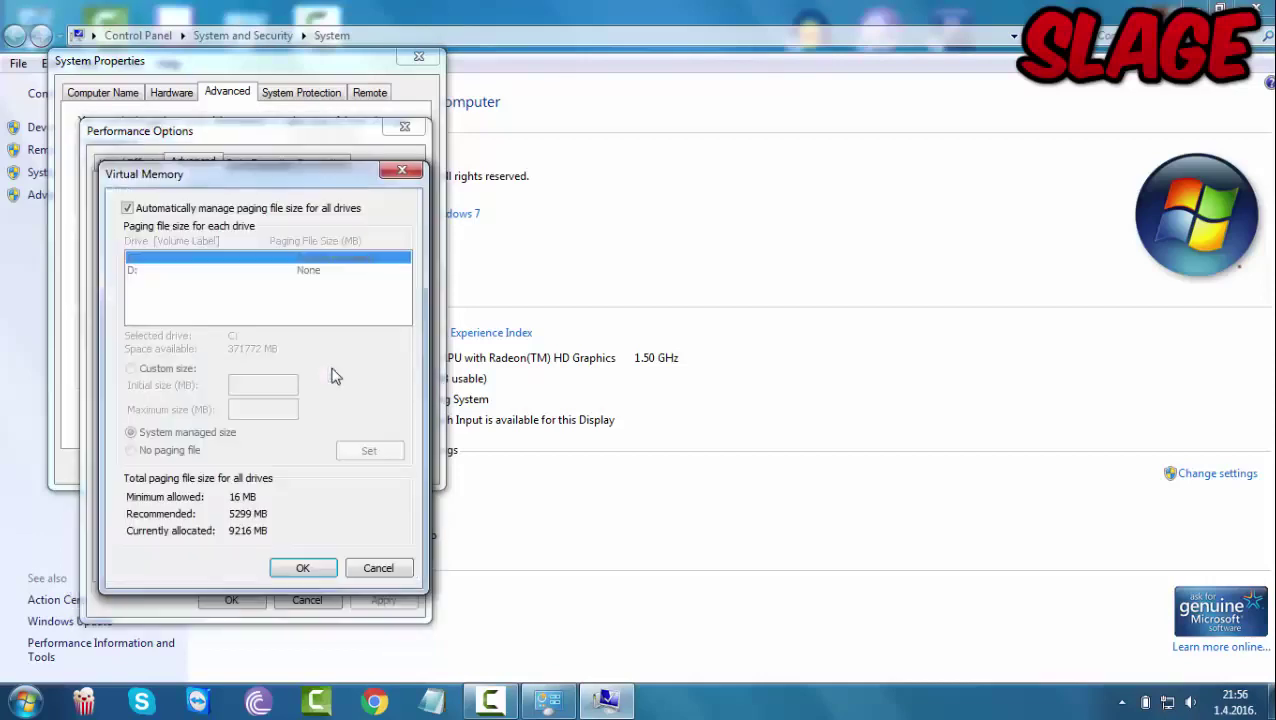
pyautogui.click(128, 209)
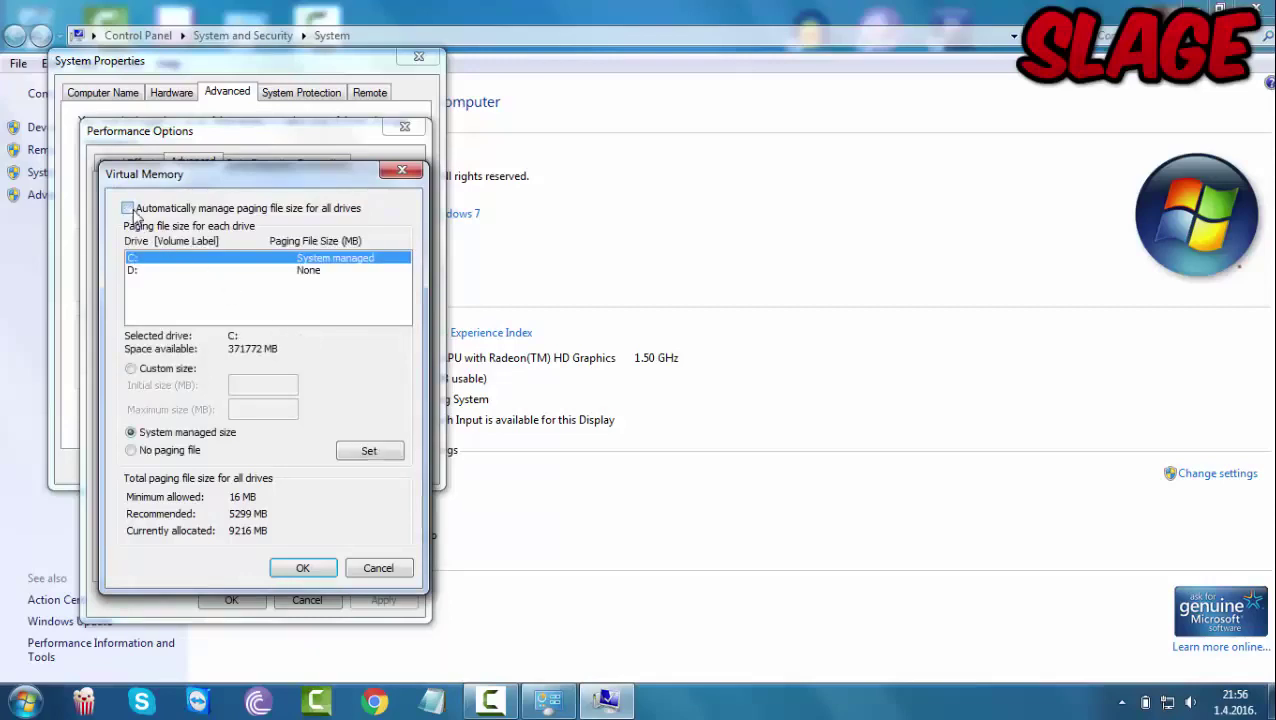
pyautogui.click(131, 370)
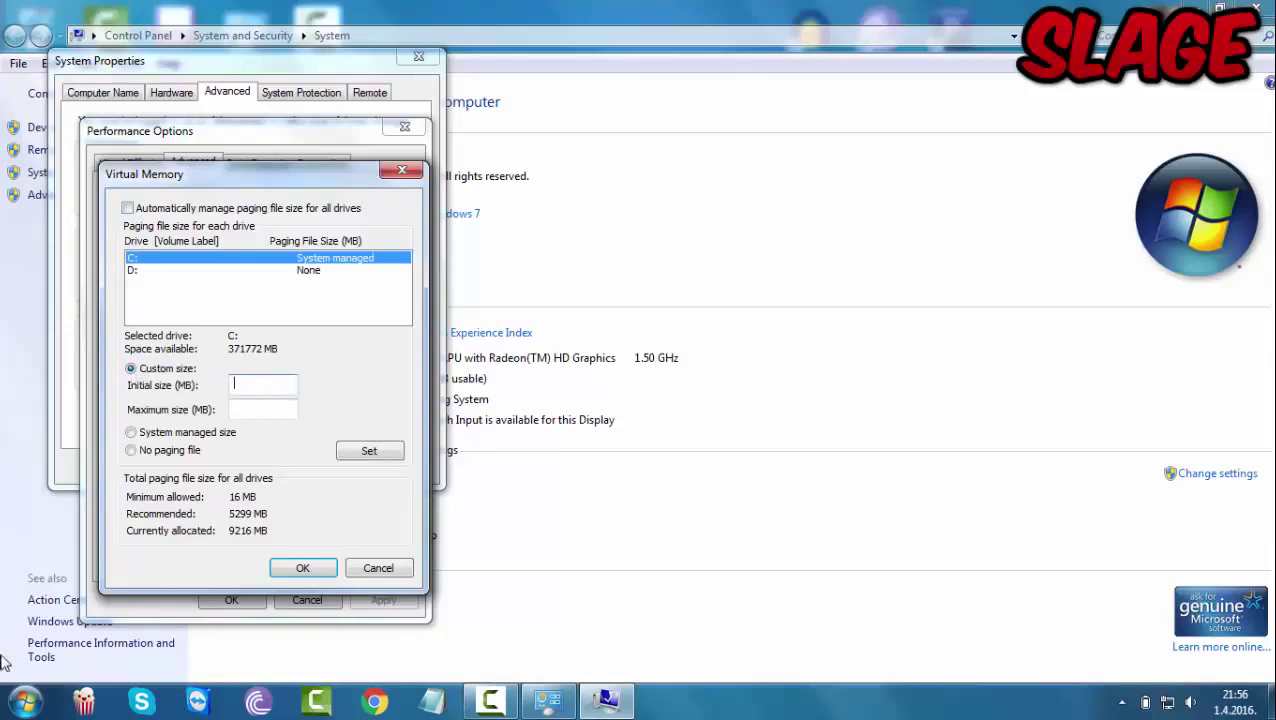
pyautogui.click(3, 685)
# - Launch Calculator from a Start search for 'calc'
pyautogui.write('cal')
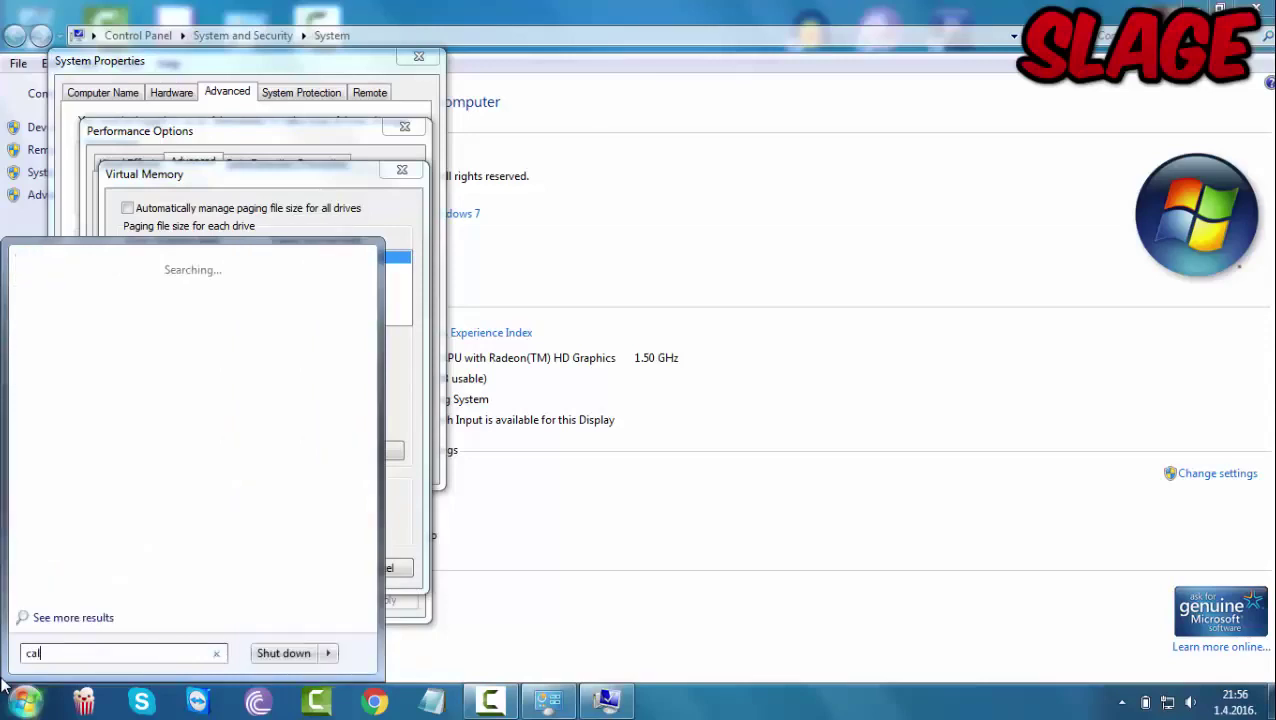
pyautogui.write('c')
pyautogui.click(108, 292)
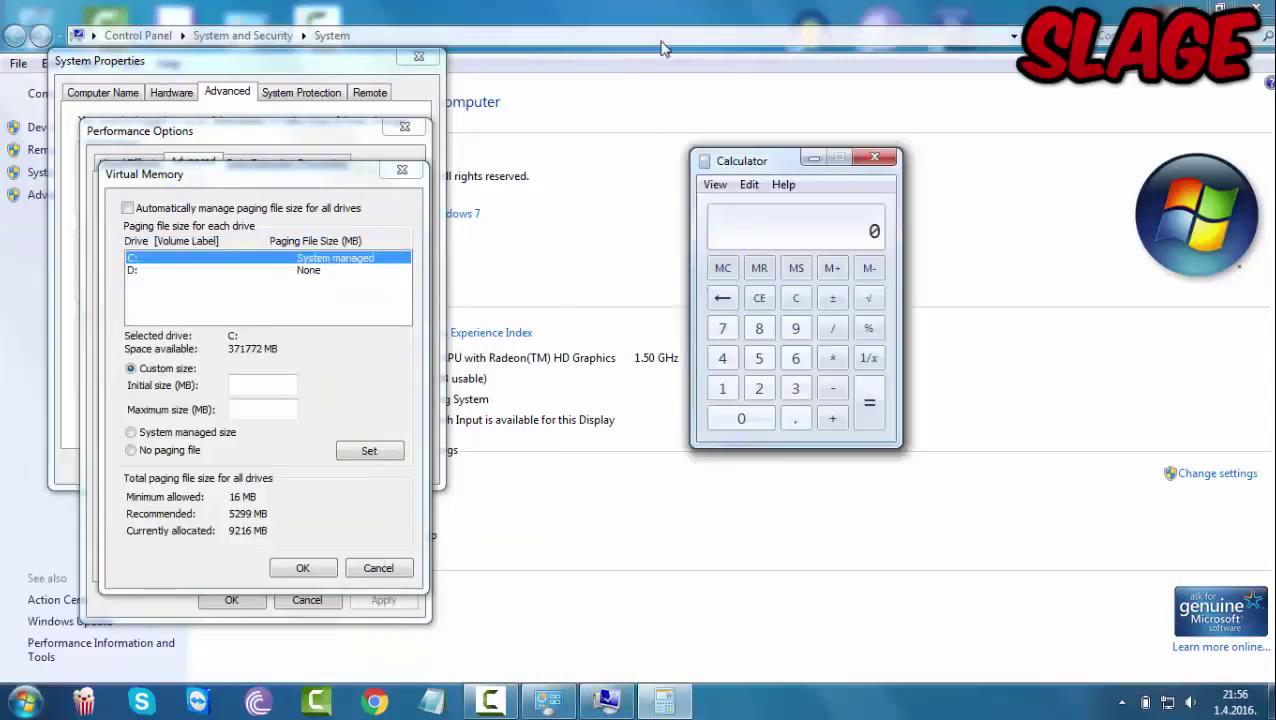
pyautogui.click(648, 152)
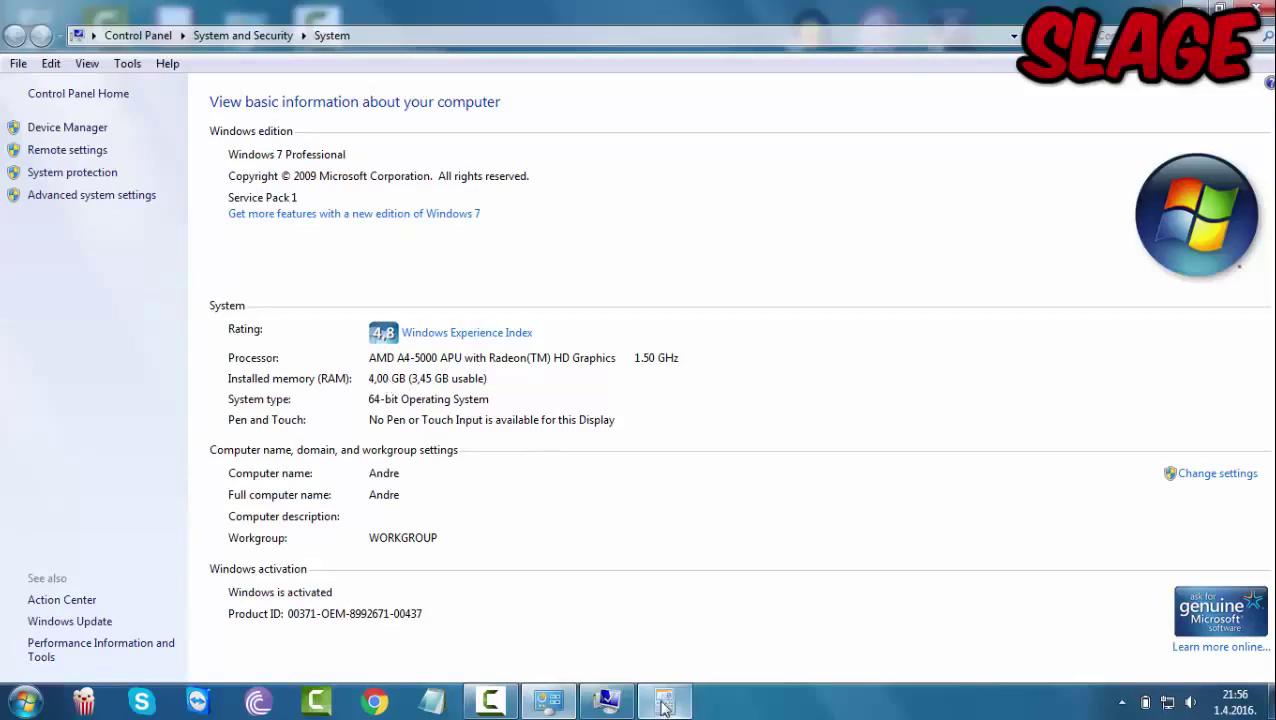
pyautogui.moveTo(664, 702)
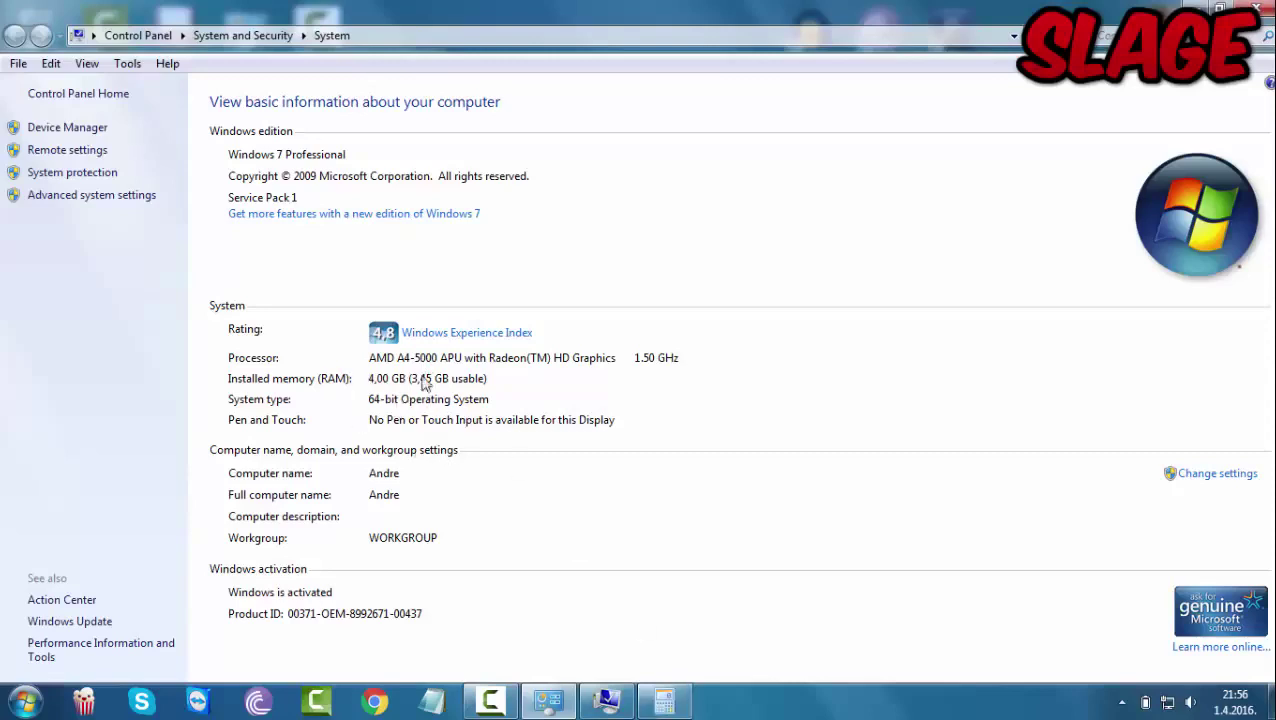
pyautogui.click(664, 702)
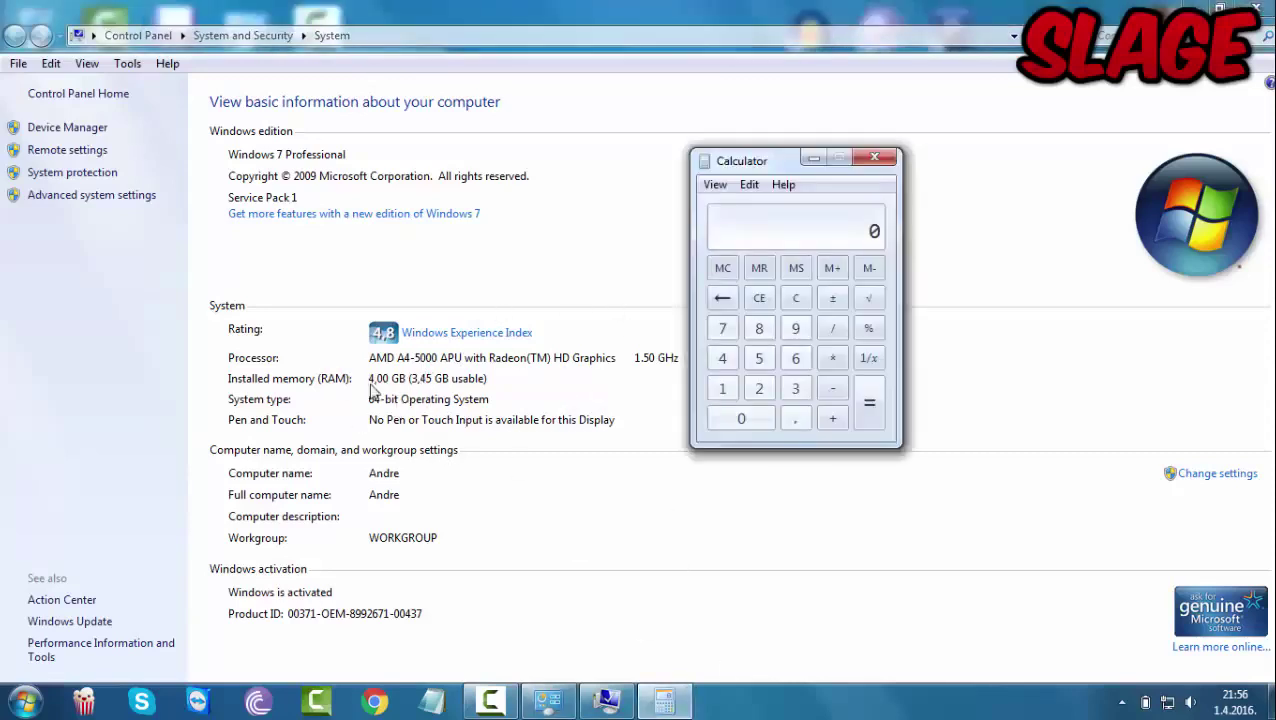
# - Compute 1024 × 4 = 4096 in Calculator, then minimize it
pyautogui.click(722, 388)
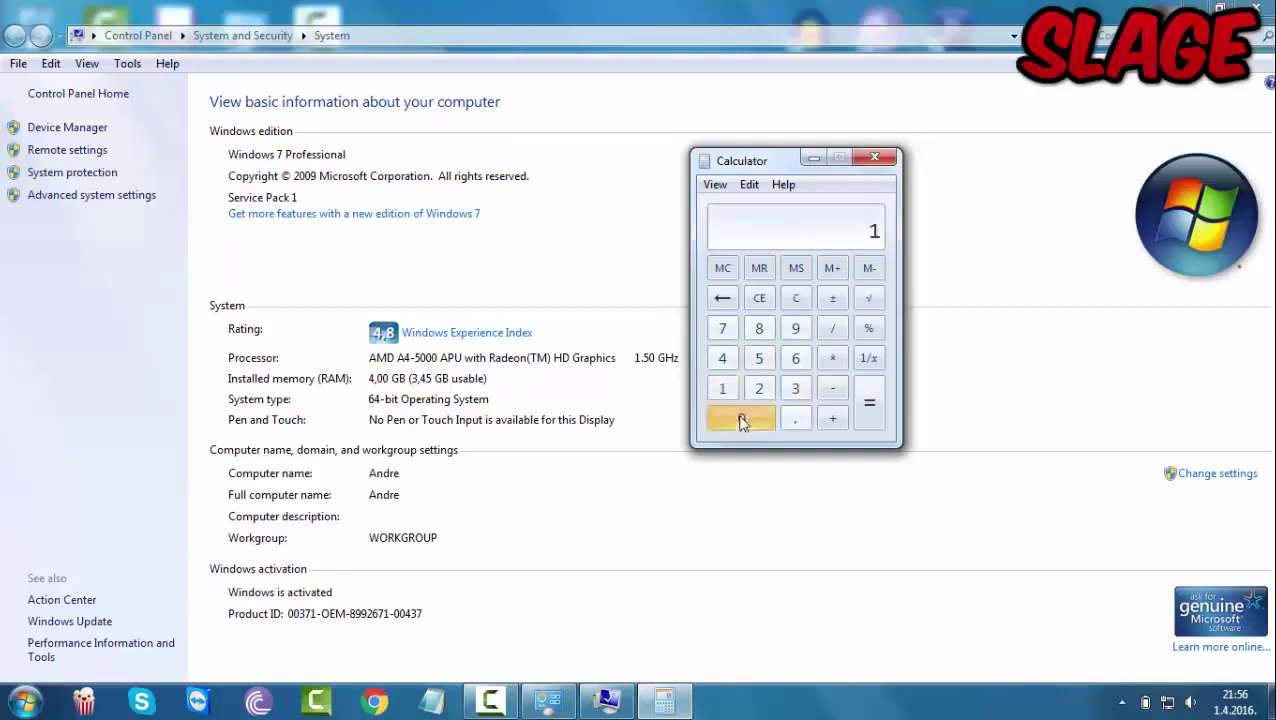
pyautogui.click(741, 418)
pyautogui.click(759, 388)
pyautogui.click(722, 358)
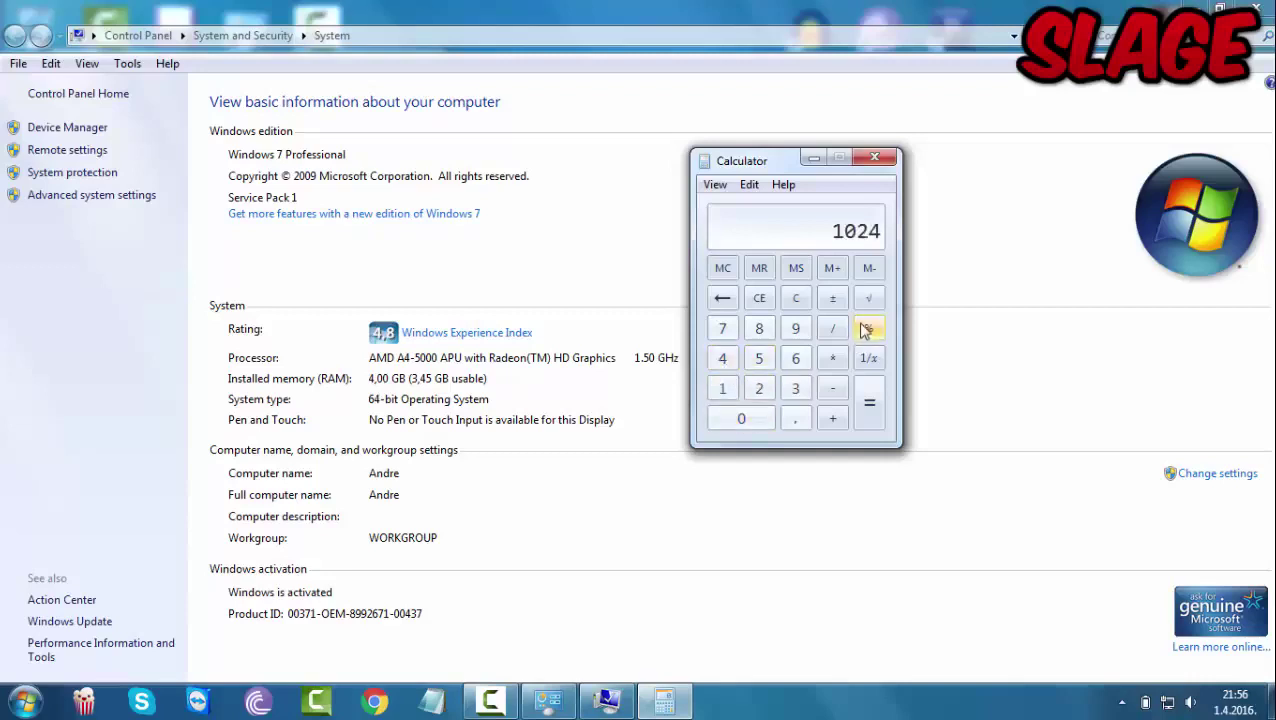
pyautogui.click(832, 358)
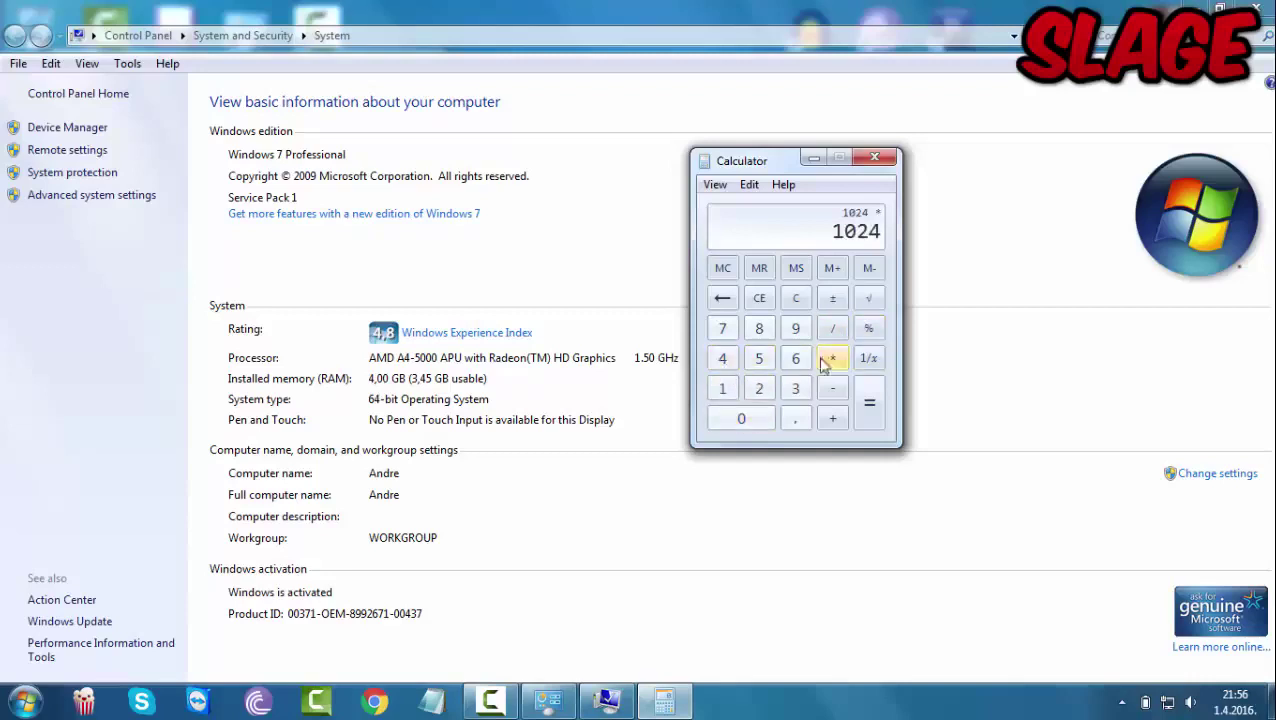
pyautogui.click(724, 360)
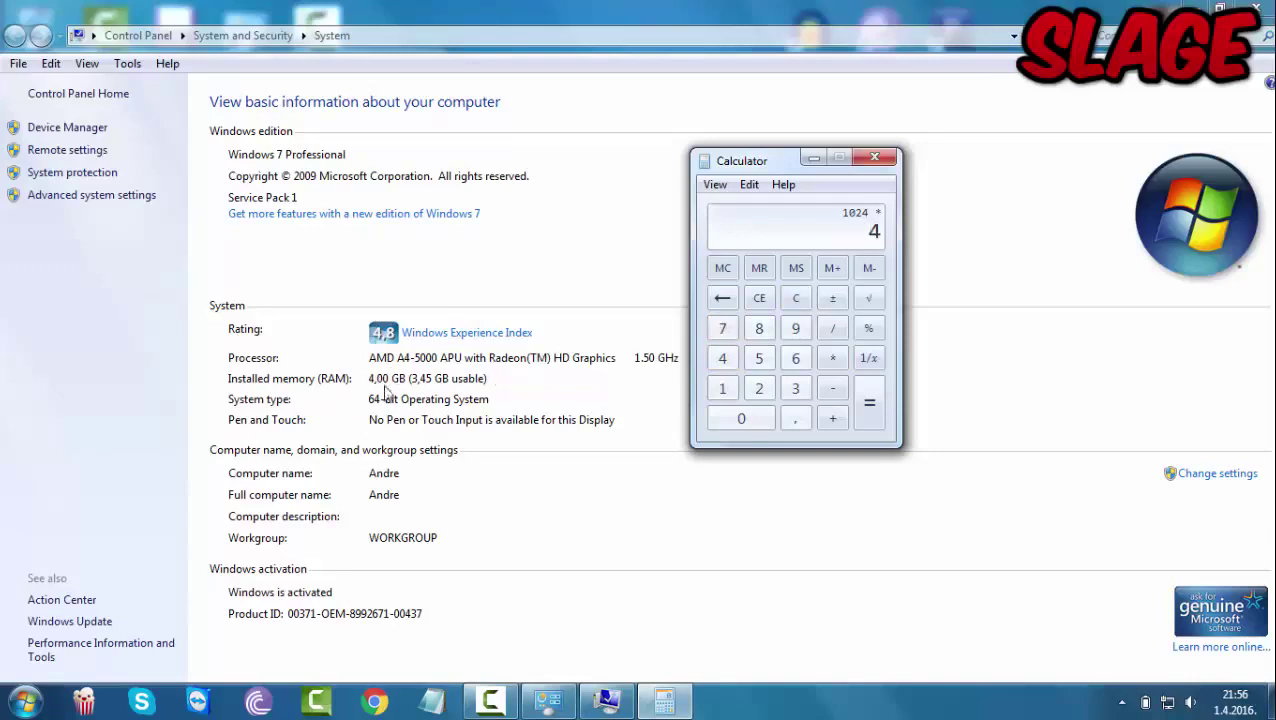
pyautogui.click(870, 410)
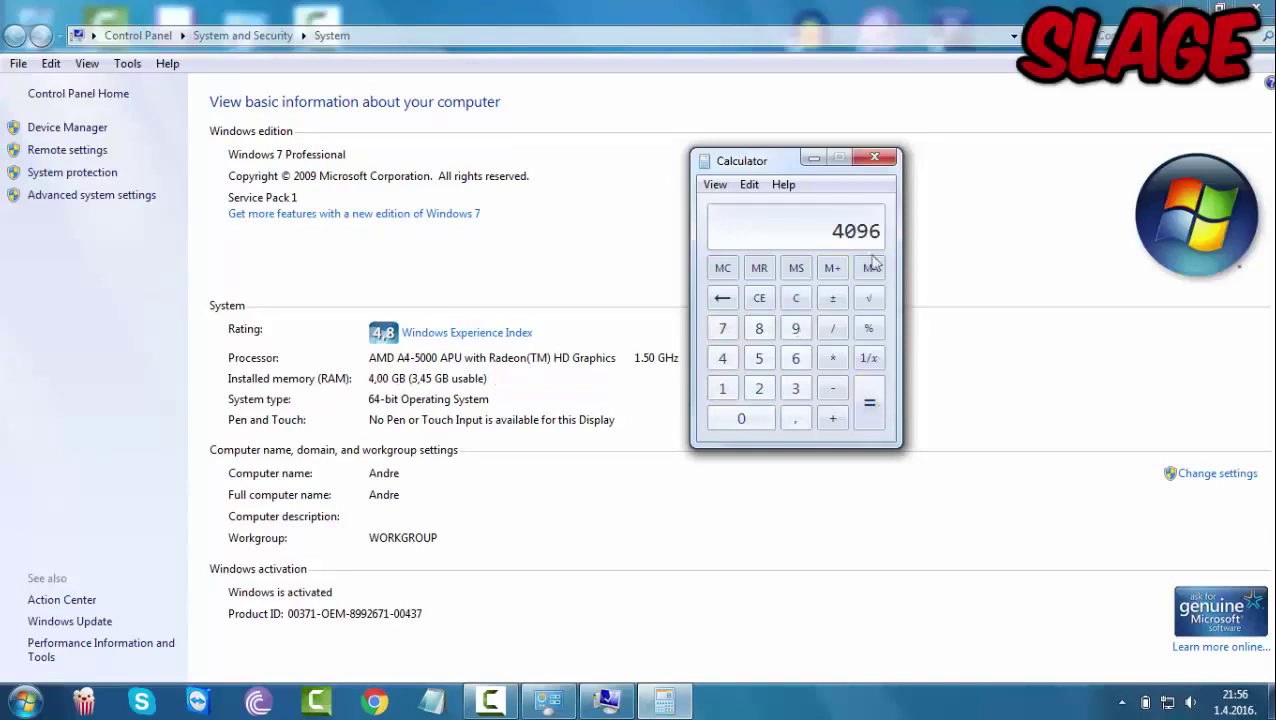
pyautogui.click(560, 698)
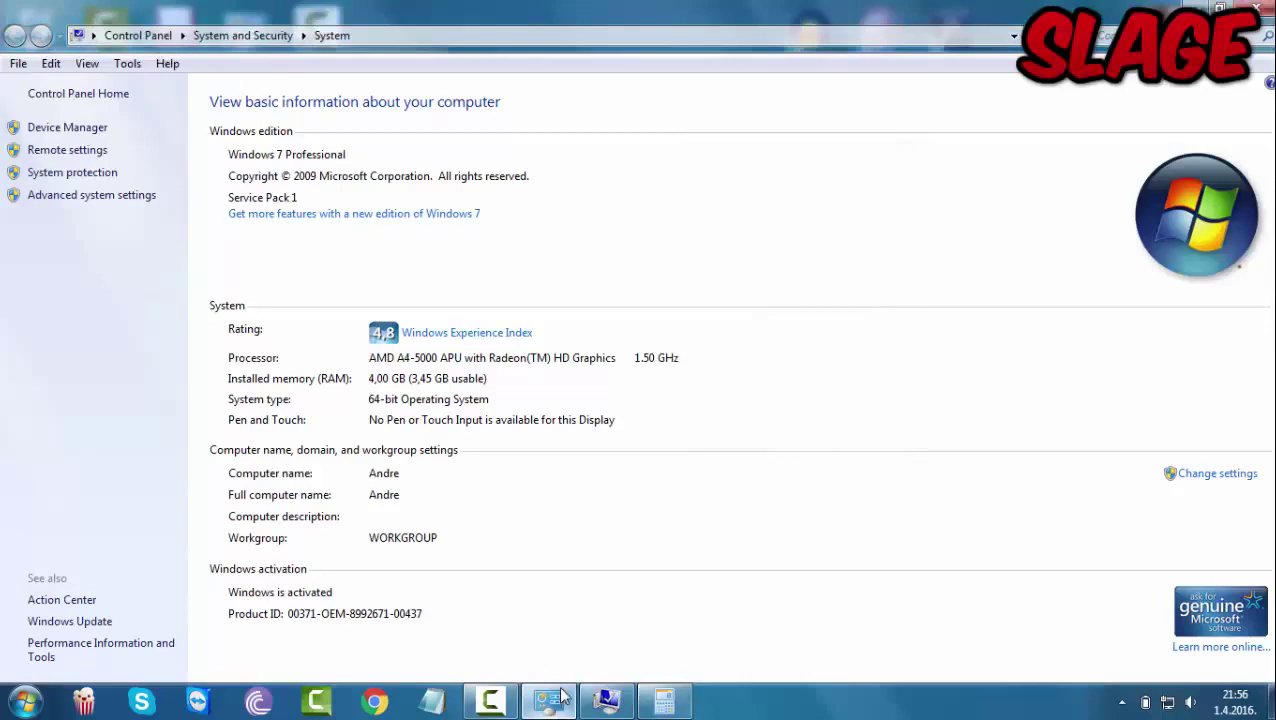
# - Enter 4096 MB as drive C's initial size and compute 4096 × 2 = 8192 for the maximum
pyautogui.click(607, 699)
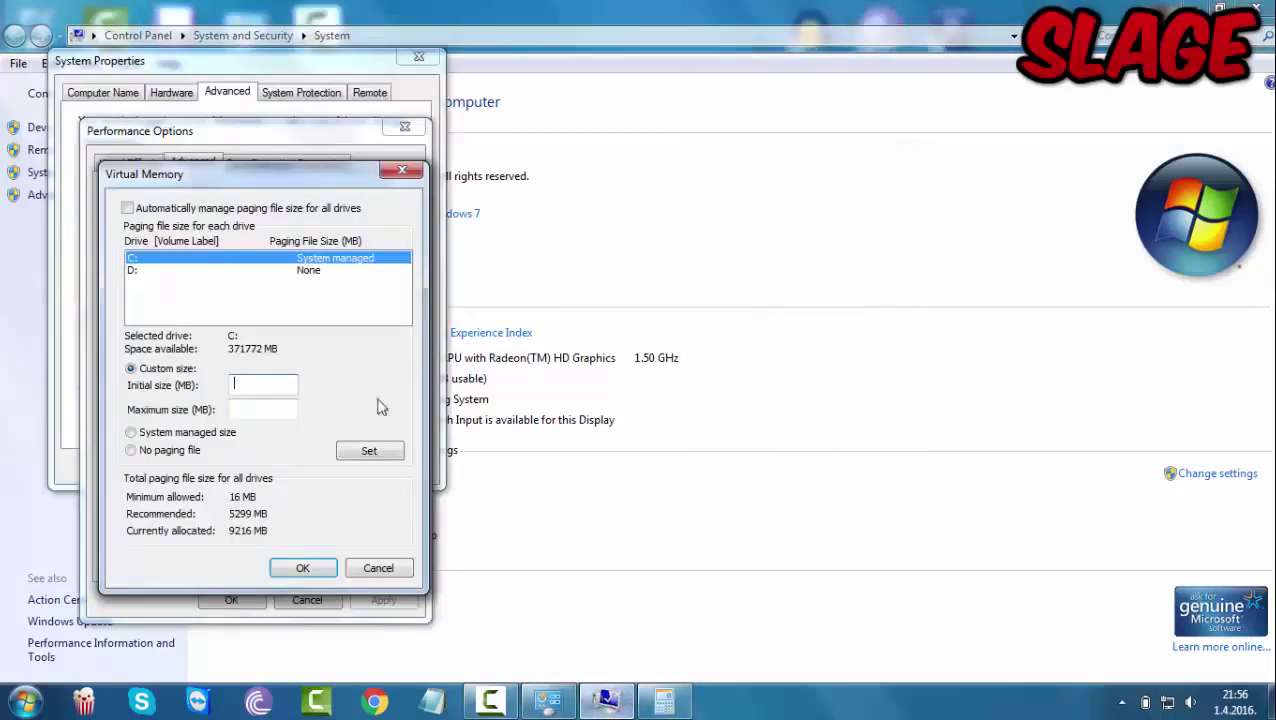
pyautogui.write('4096')
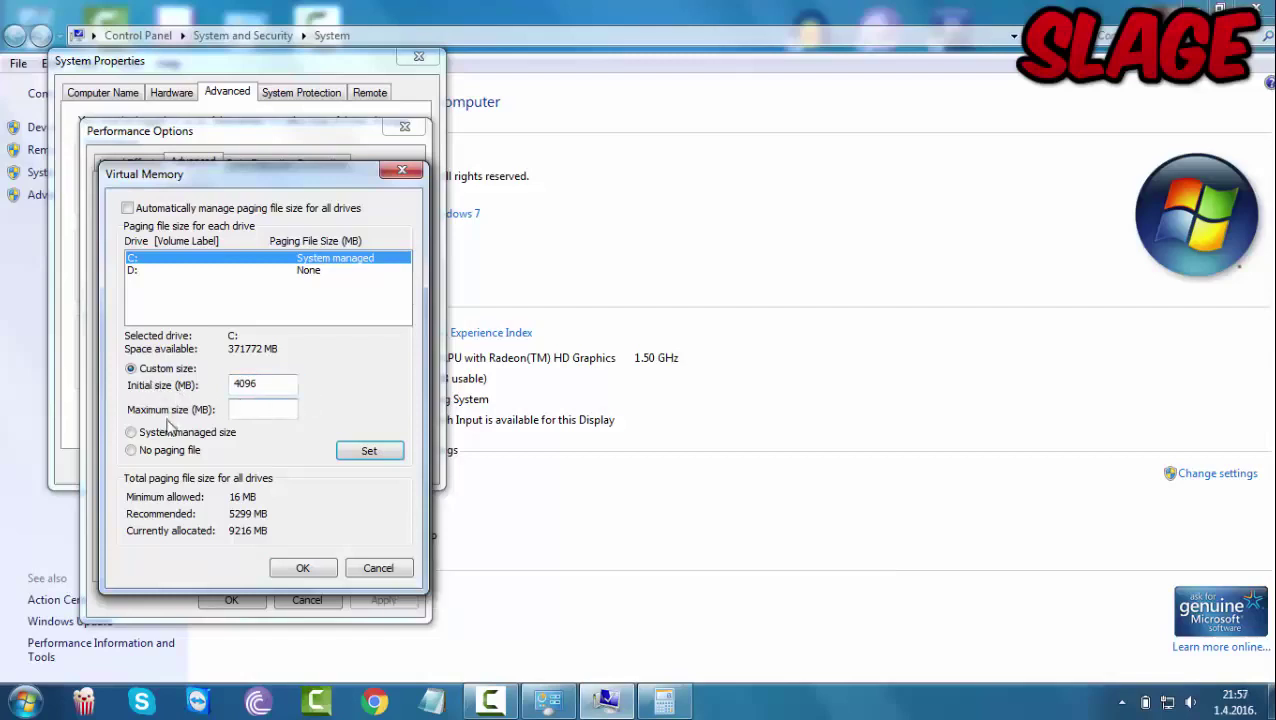
pyautogui.click(664, 699)
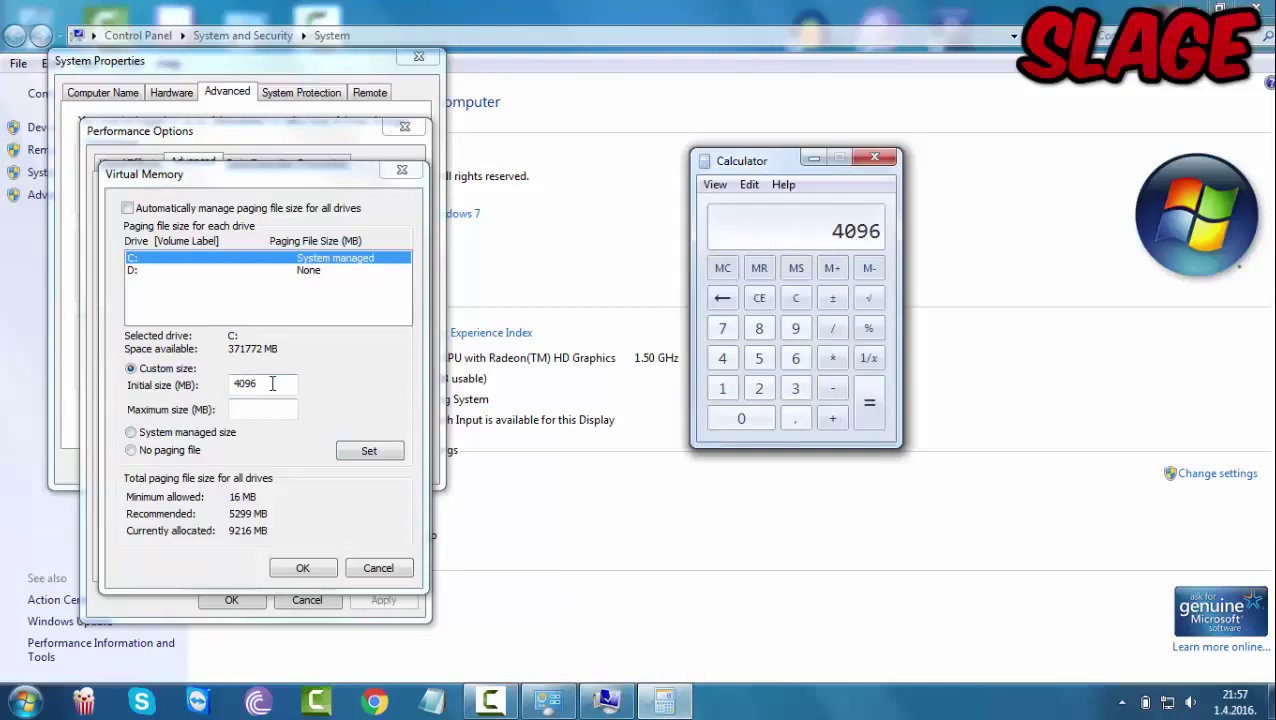
pyautogui.click(232, 383)
pyautogui.click(856, 240)
pyautogui.click(835, 358)
pyautogui.click(759, 389)
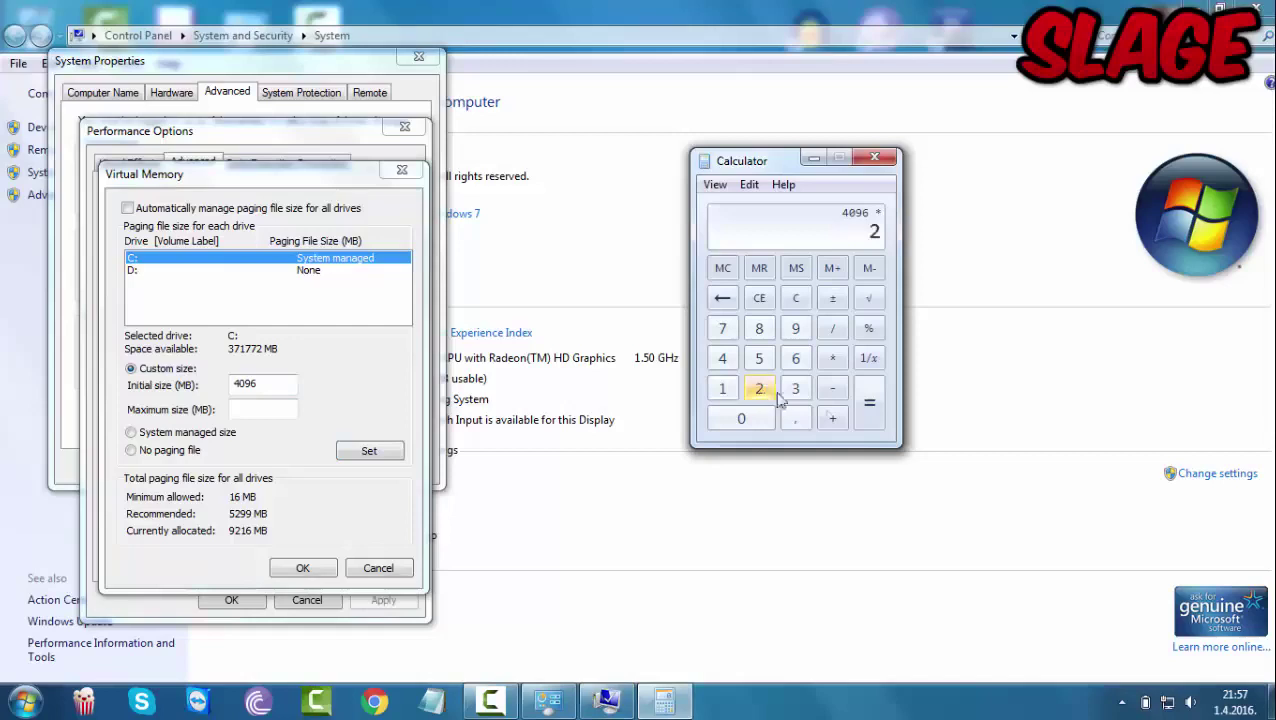
pyautogui.click(868, 412)
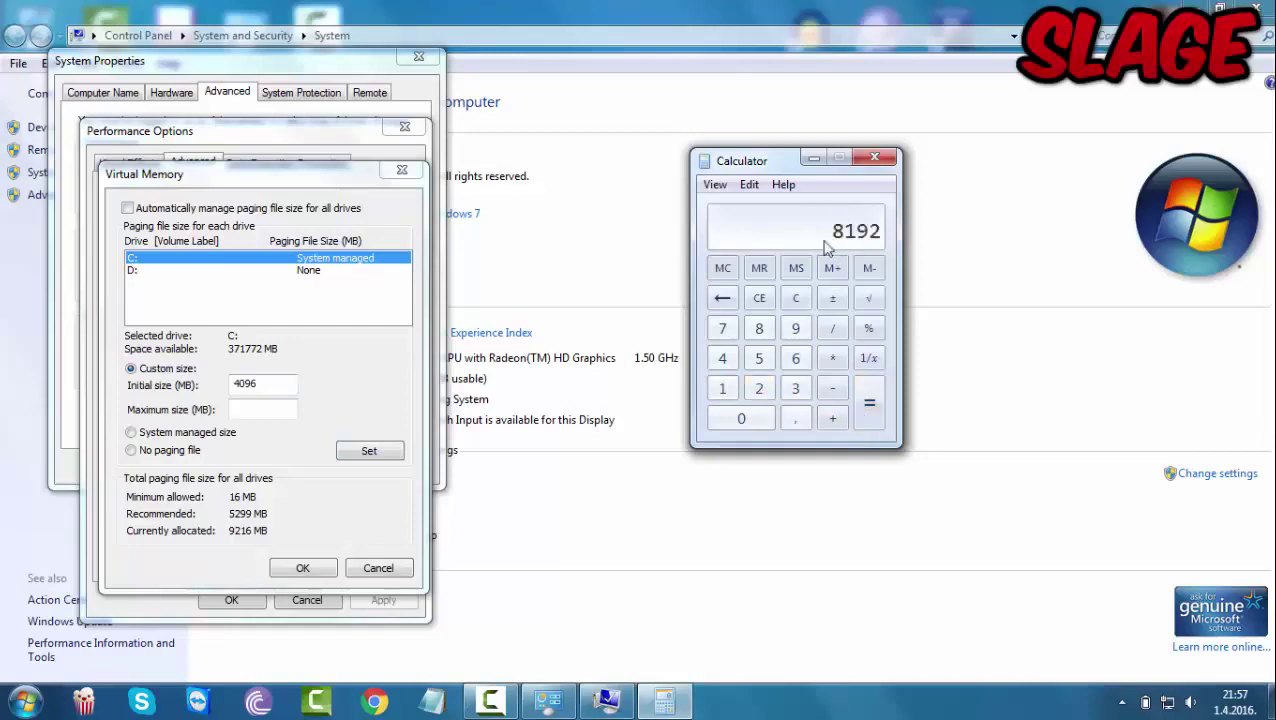
pyautogui.click(273, 408)
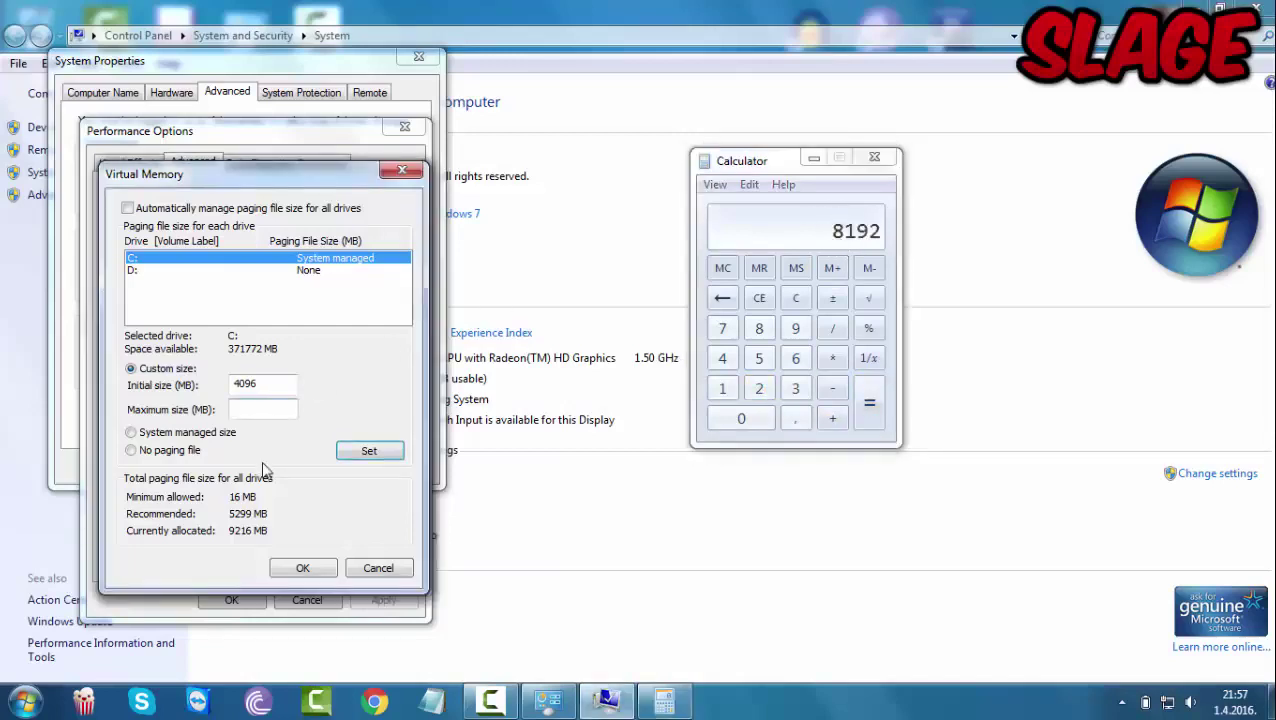
# - Enter 8192 MB as the maximum size and confirm through the Virtual Memory, Performance and System dialogs
pyautogui.write('8192')
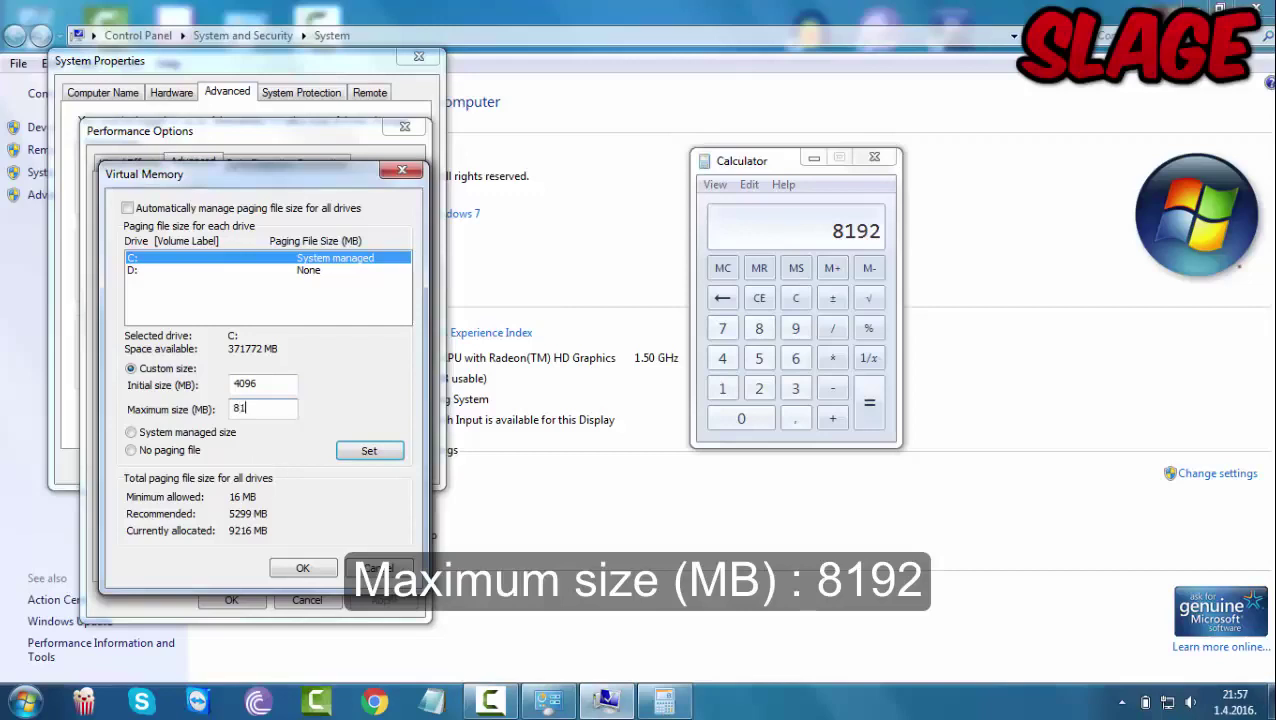
pyautogui.click(303, 567)
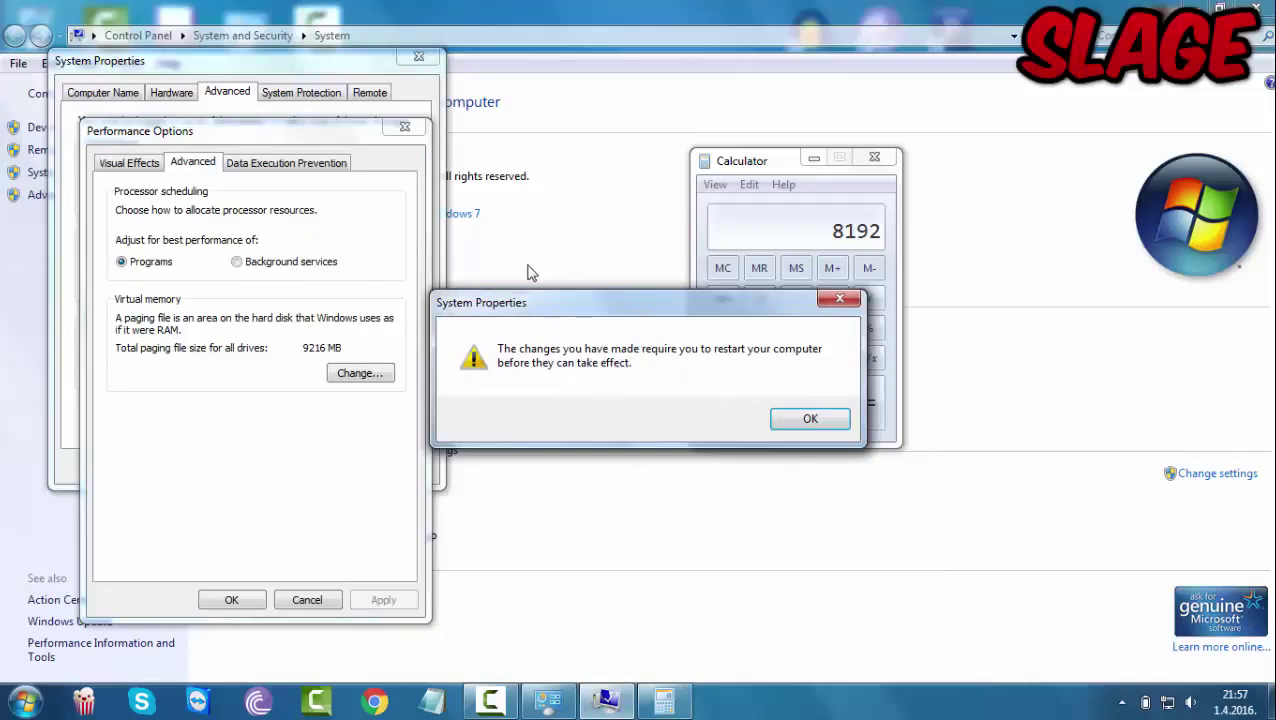
pyautogui.click(789, 421)
pyautogui.click(373, 599)
pyautogui.click(250, 600)
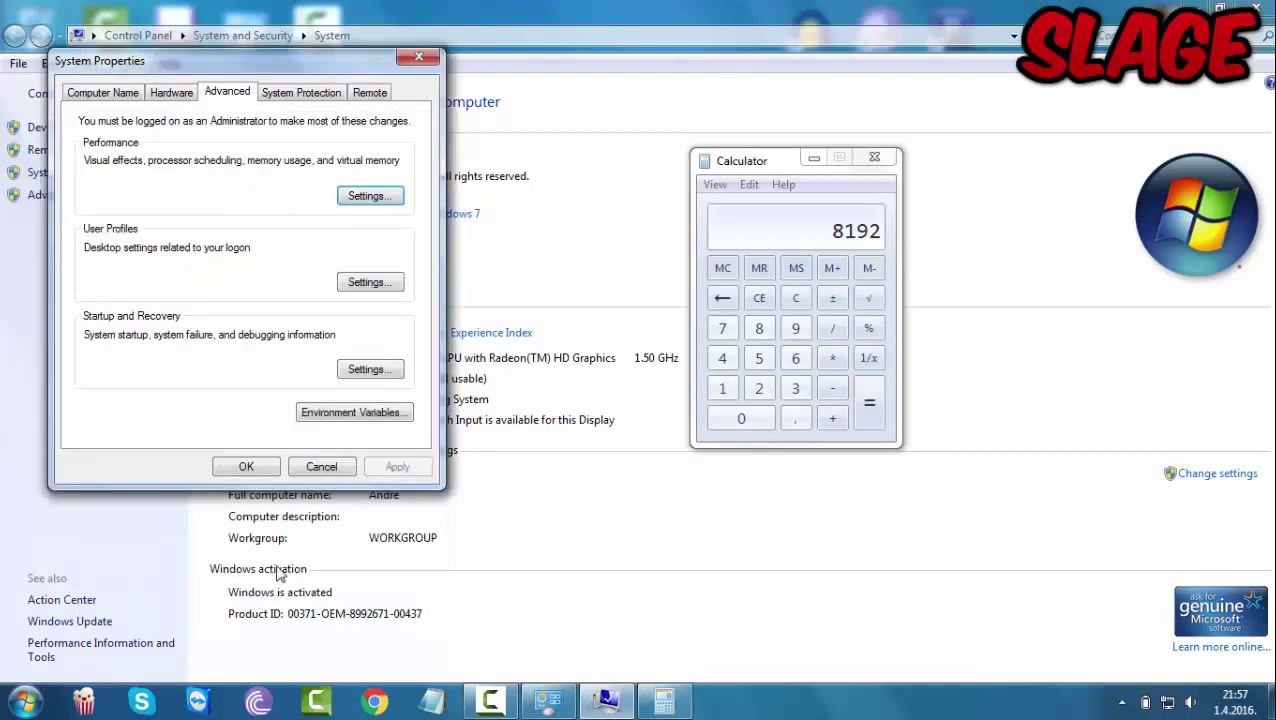
pyautogui.click(248, 464)
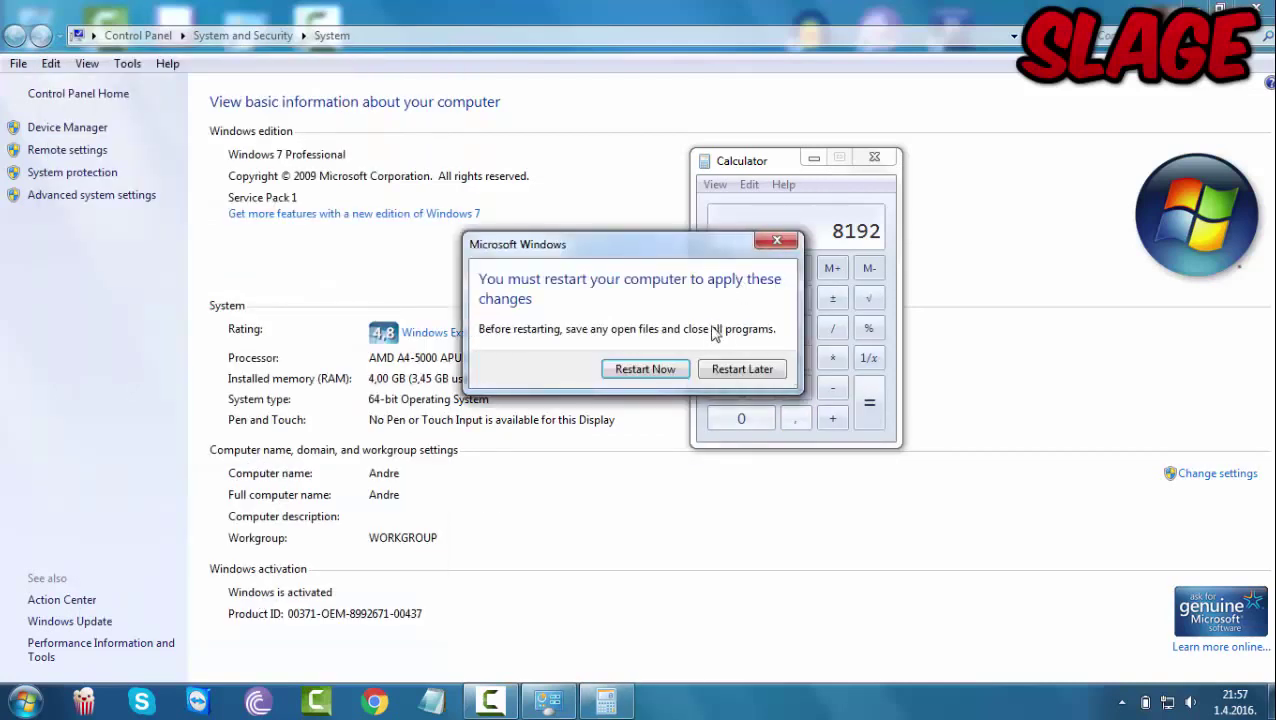
# - Choose Restart Later, then close Calculator and the System window
pyautogui.click(760, 368)
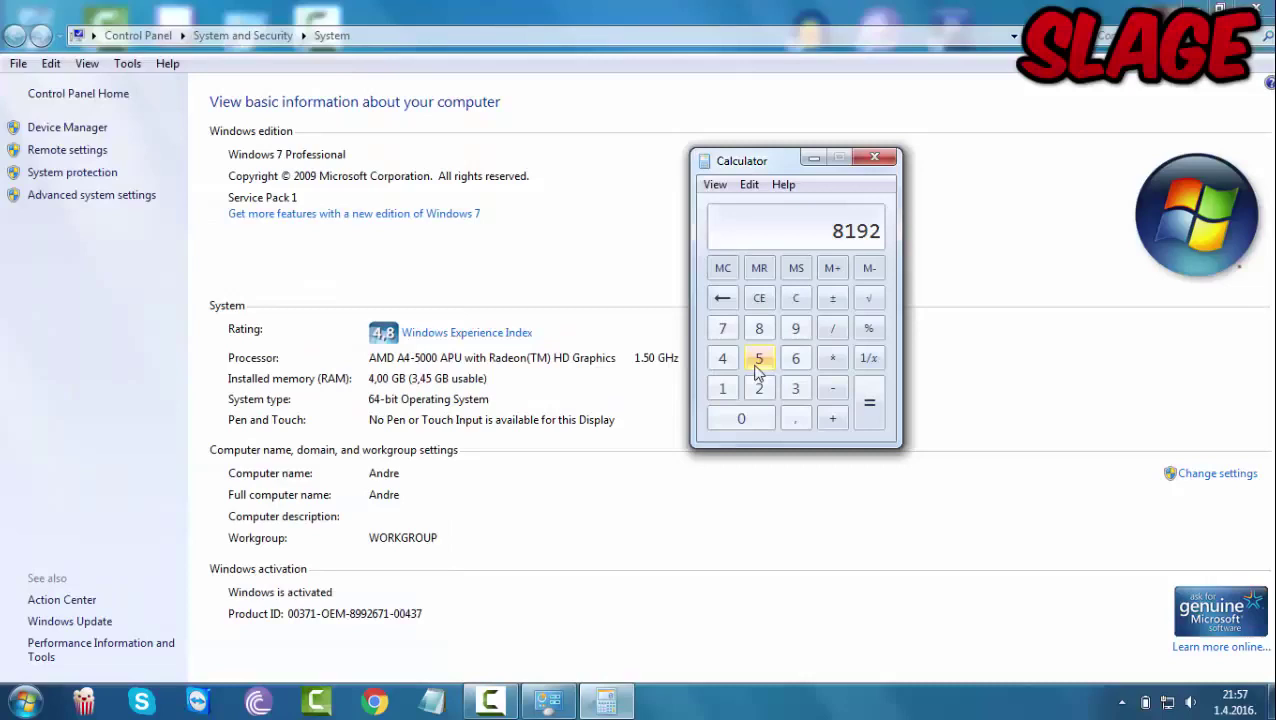
pyautogui.click(874, 157)
pyautogui.click(1256, 8)
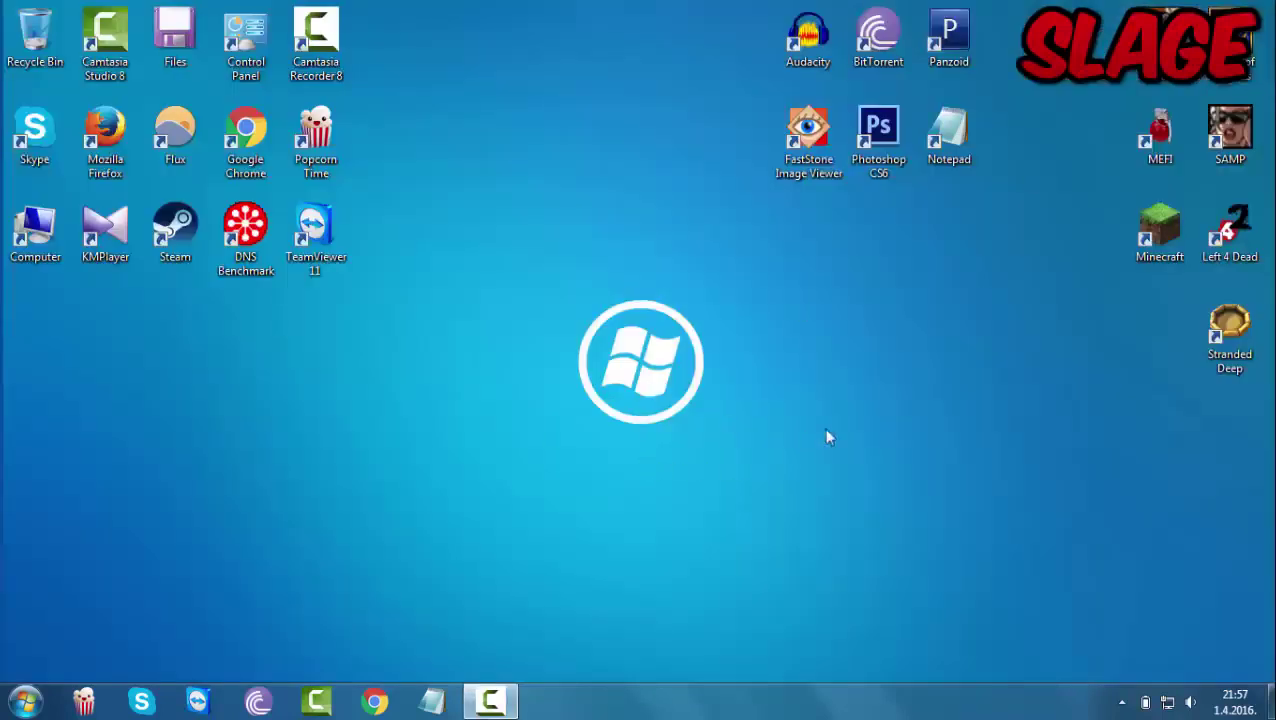